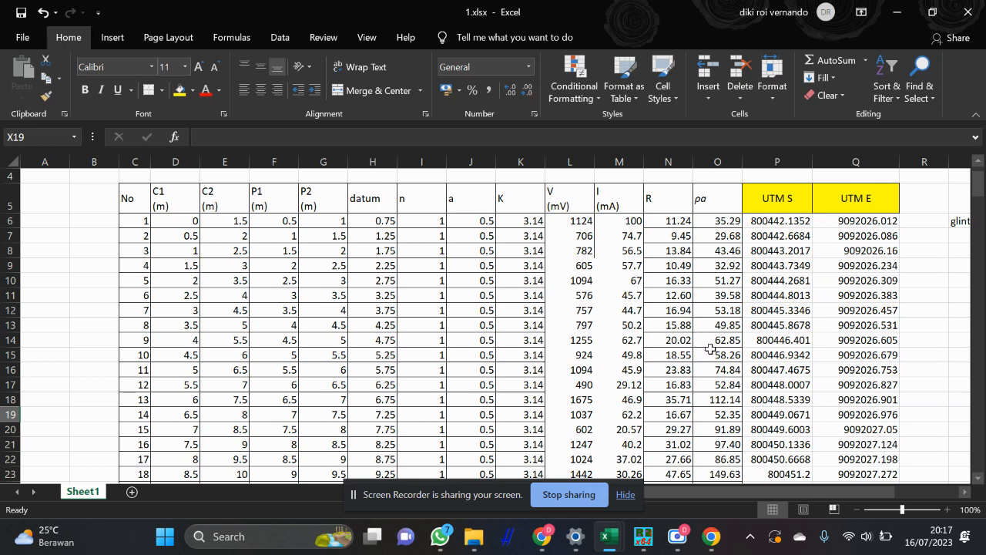
- Review the resistivity survey table and its electrode position columns C1, C2, P1 and P2
left_click_drag(767, 493, 724, 503)
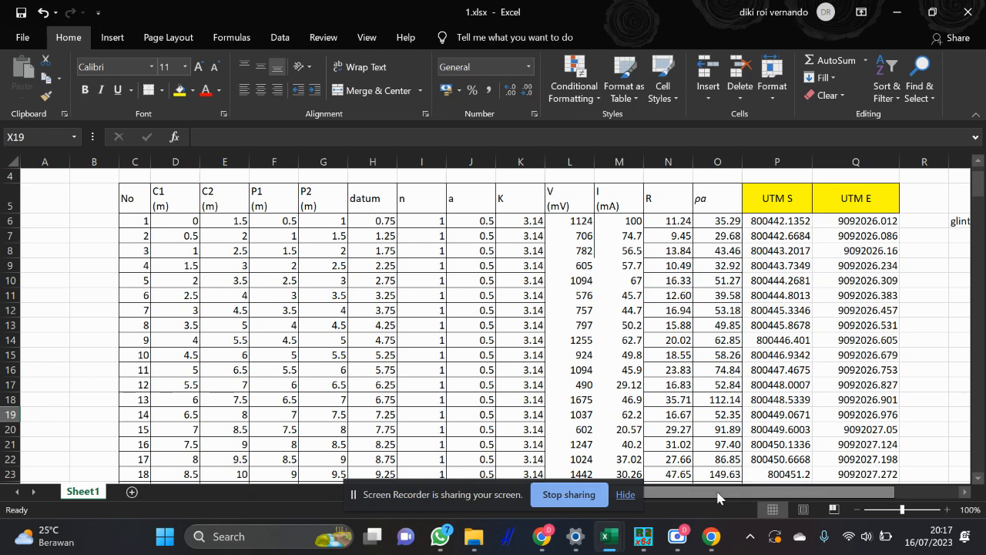
left_click(150, 195)
left_click_drag(149, 195, 840, 463)
left_click(73, 217)
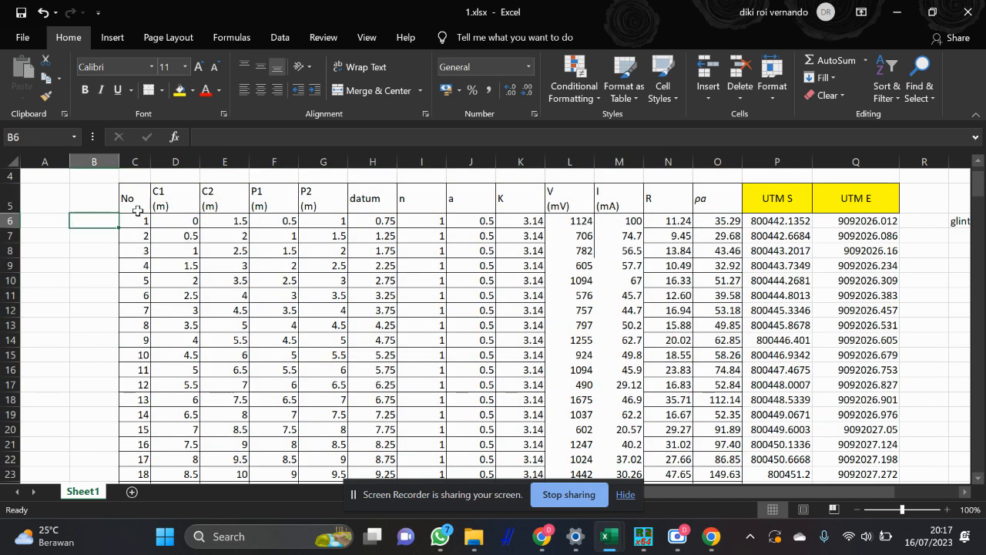
left_click_drag(160, 191, 326, 223)
left_click_drag(176, 223, 231, 235)
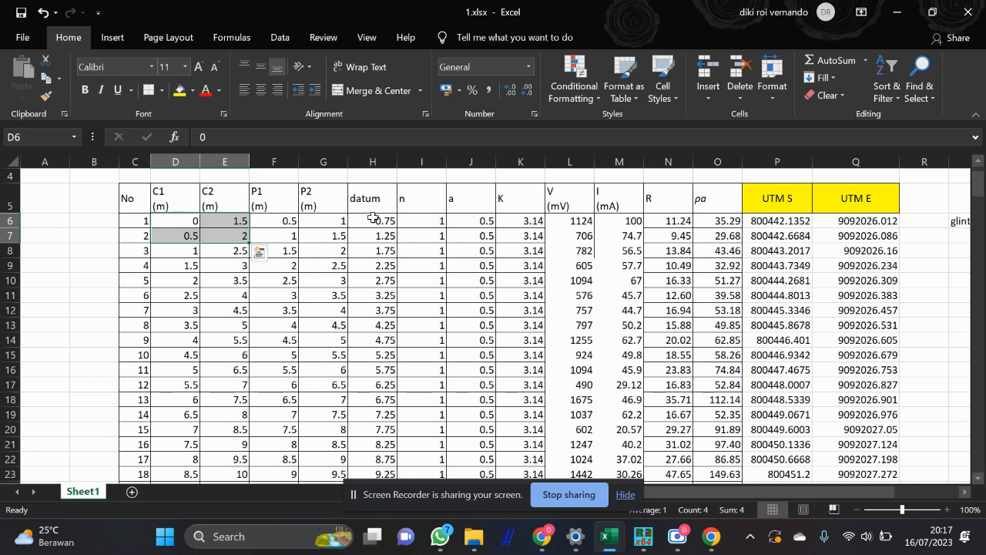
- Inspect the formula in the first datum cell and the C1 and C2 columns it draws on
left_click(376, 224)
left_click(377, 202)
left_click(382, 219)
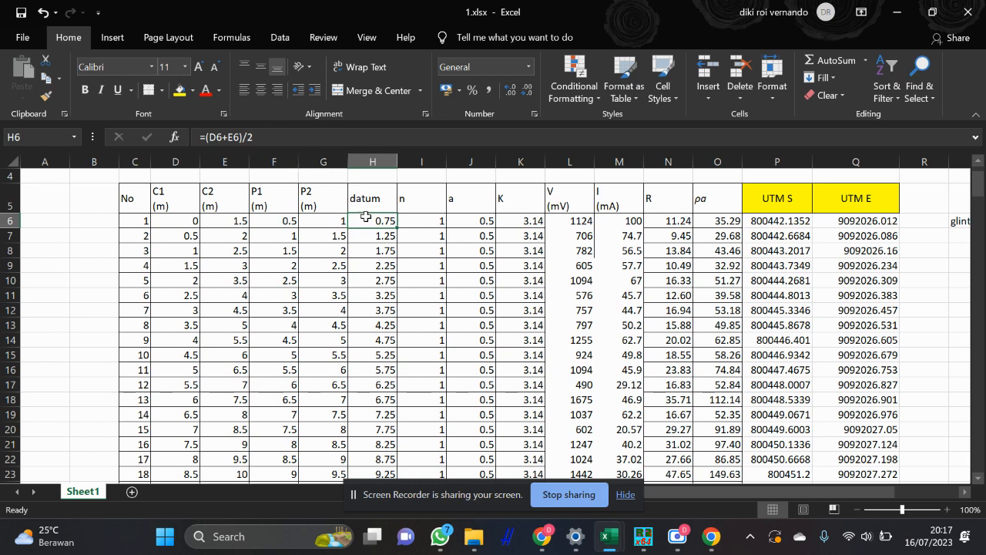
left_click_drag(171, 201, 215, 210)
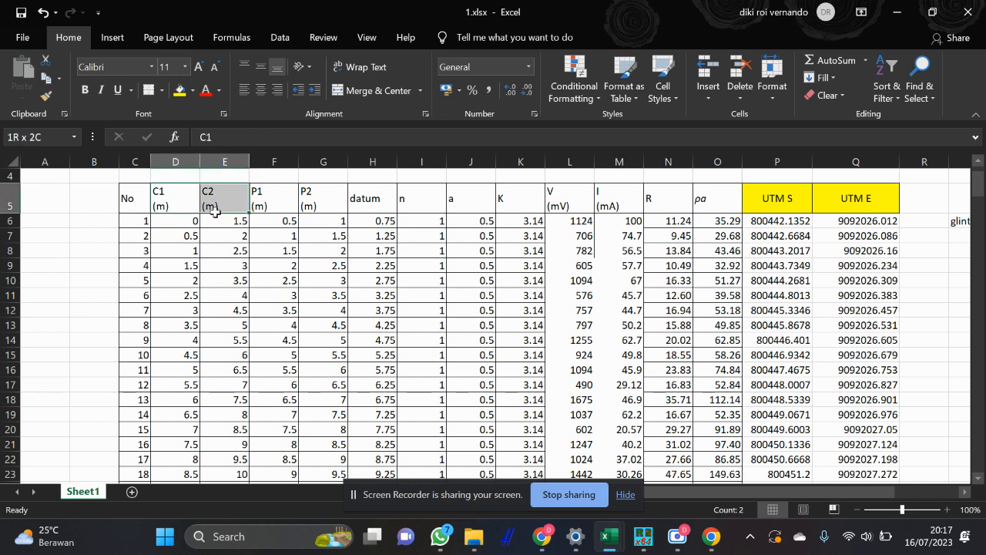
left_click(366, 221)
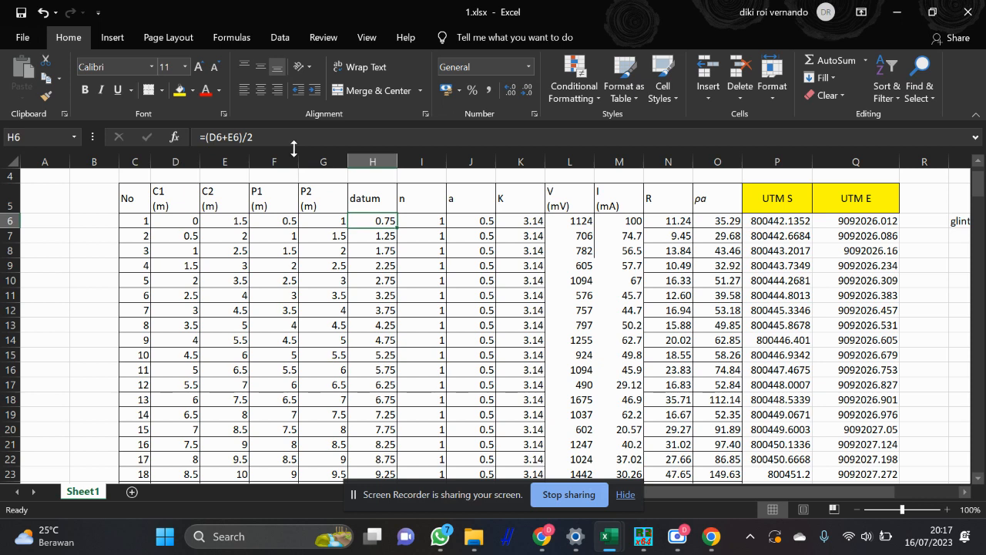
- Examine how the n level values change down the whole data table, from the first row to the last rows and back
left_click(423, 219)
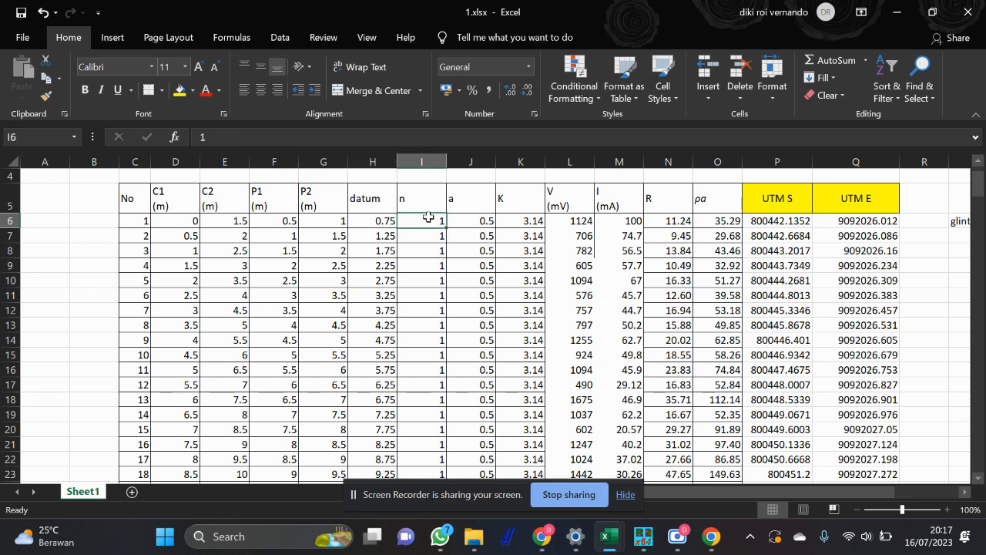
left_click_drag(428, 215, 429, 324)
scroll(428, 325, "down", 3)
scroll(428, 324, "down", 20)
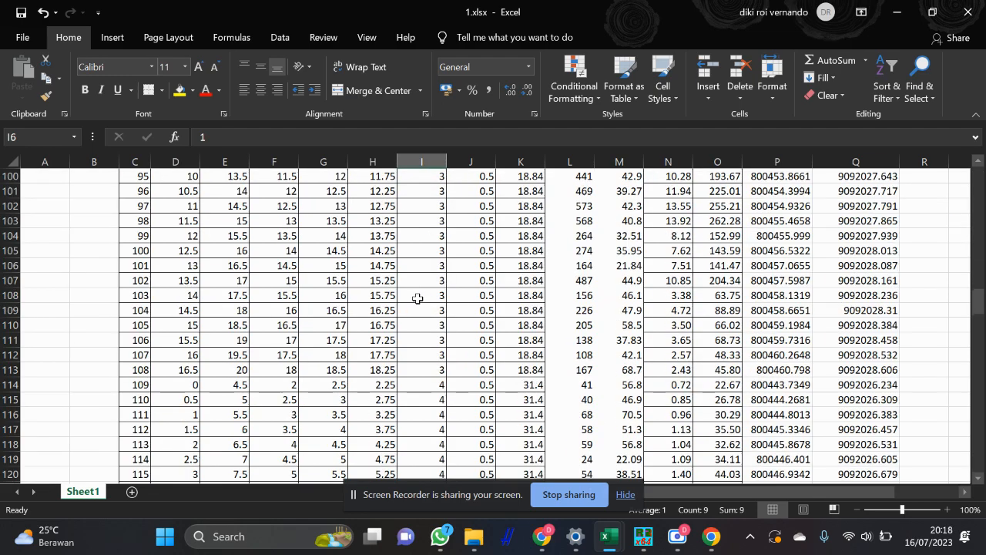
scroll(414, 295, "up", 8)
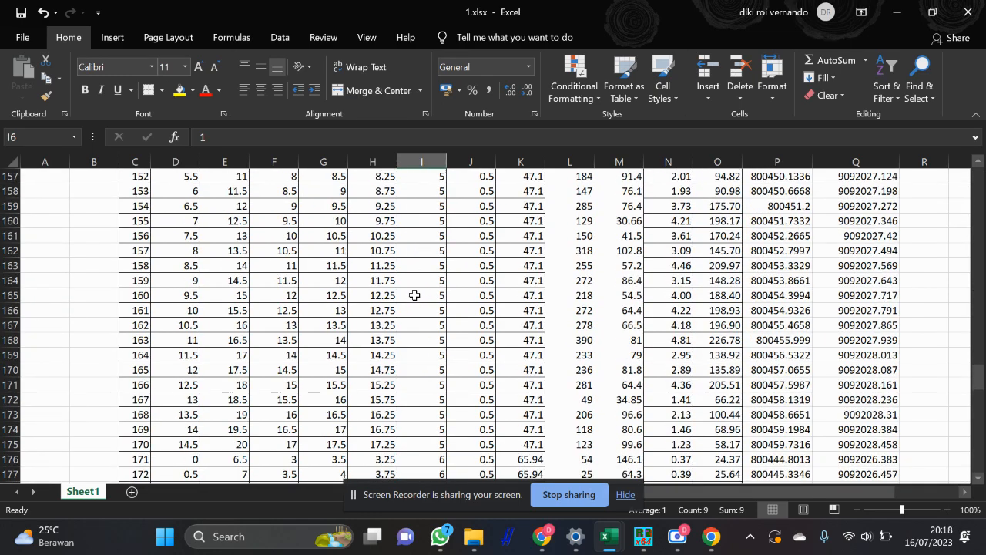
scroll(414, 294, "down", 18)
scroll(414, 292, "up", 4)
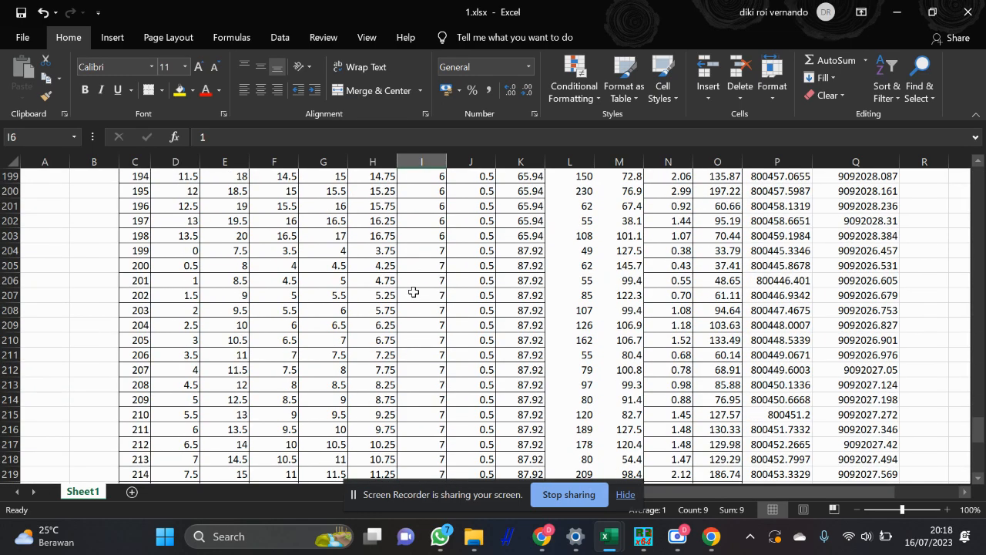
scroll(413, 292, "down", 5)
scroll(428, 295, "up", 20)
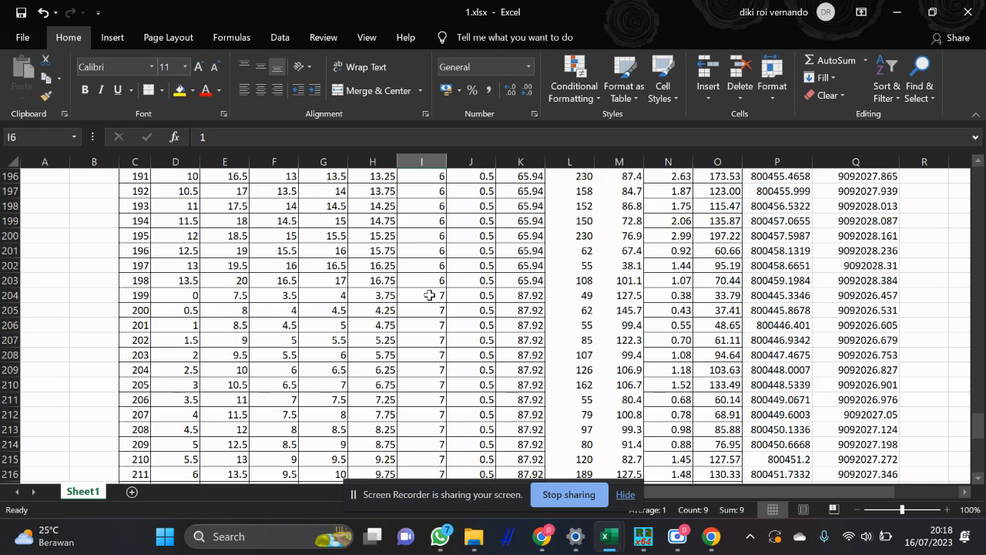
scroll(430, 293, "up", 15)
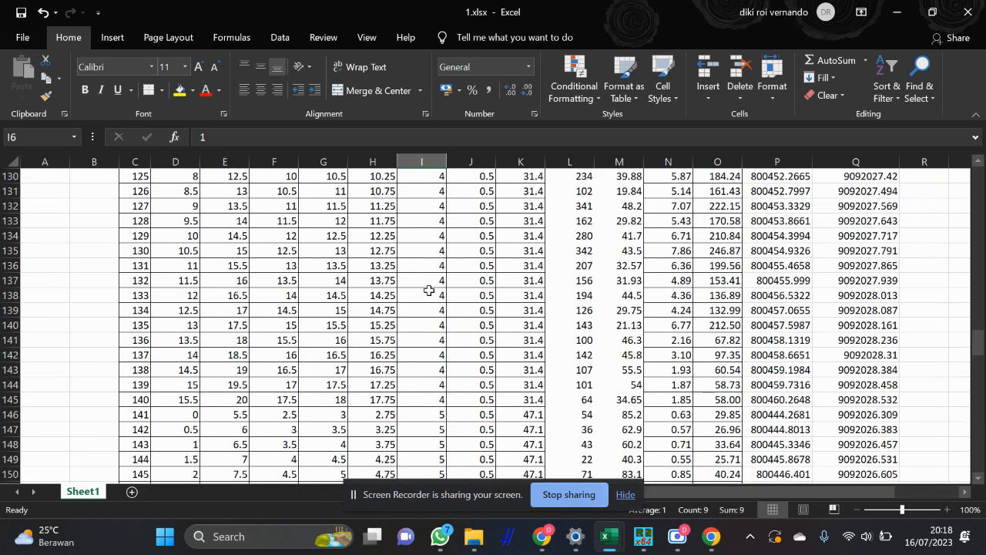
scroll(429, 290, "up", 8)
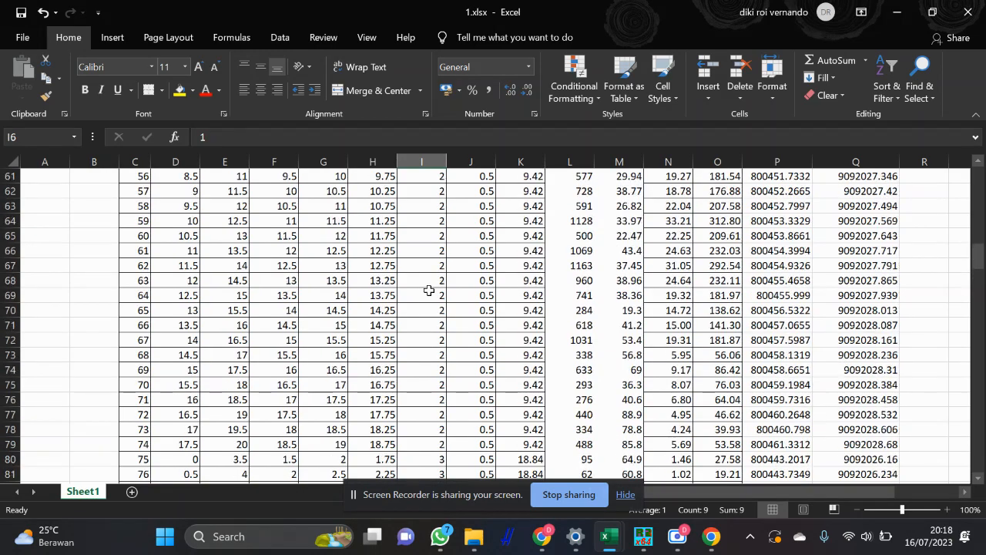
scroll(429, 290, "up", 14)
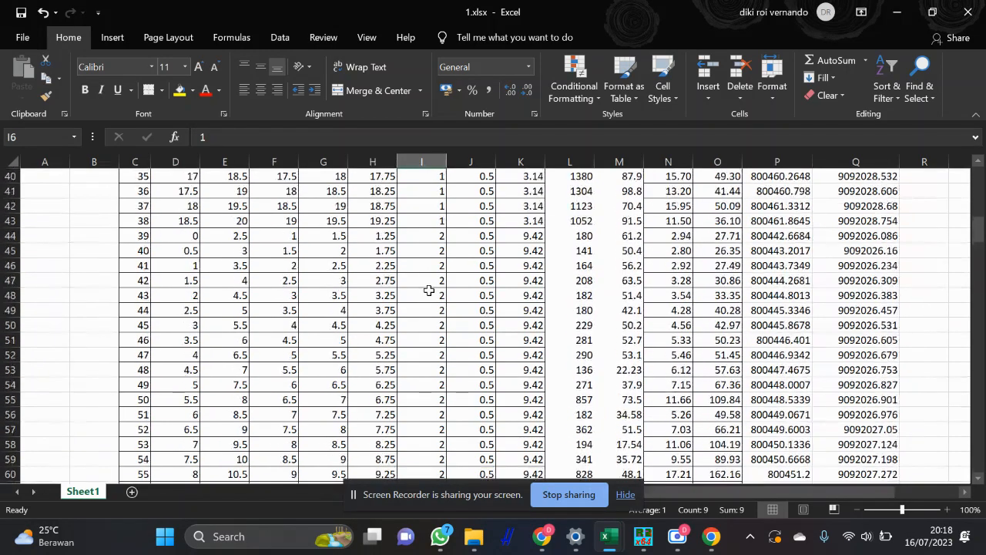
scroll(429, 290, "up", 6)
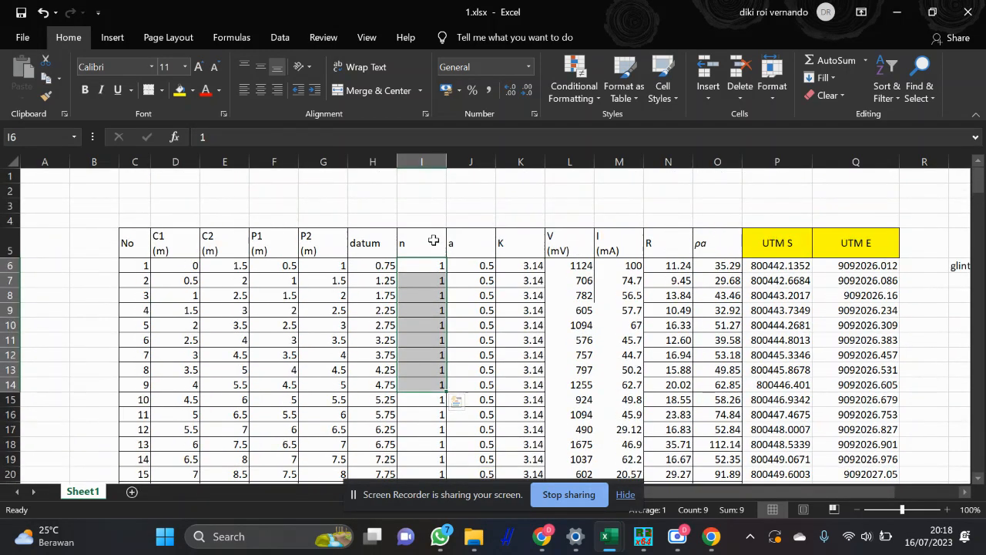
left_click(431, 246)
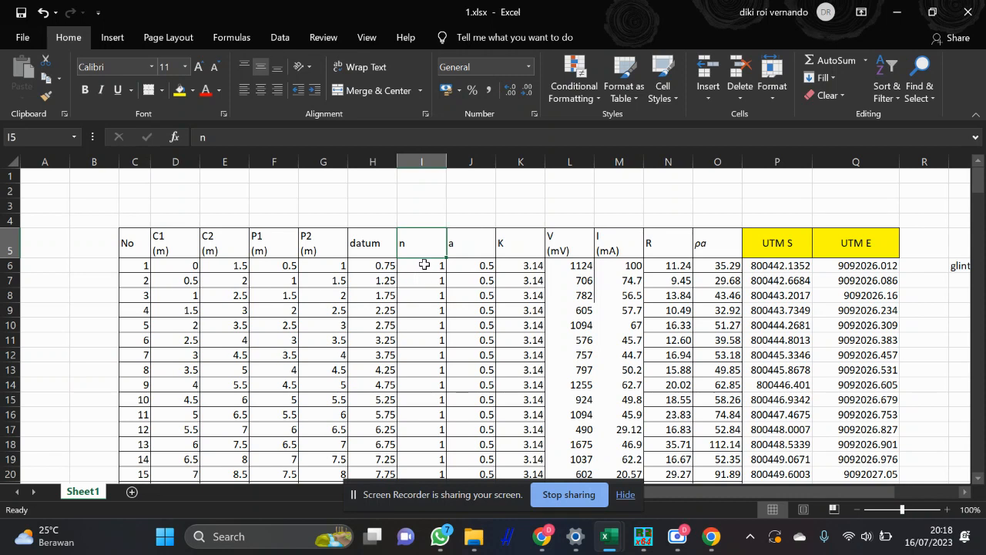
- Examine the electrode spacing values in column a alongside the n values in the first rows
left_click(476, 243)
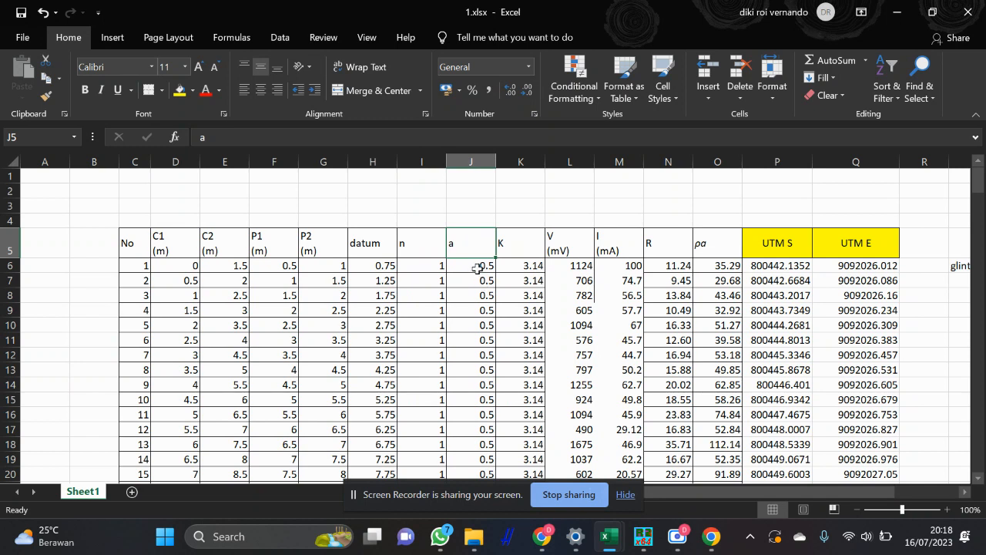
left_click_drag(476, 266, 505, 431)
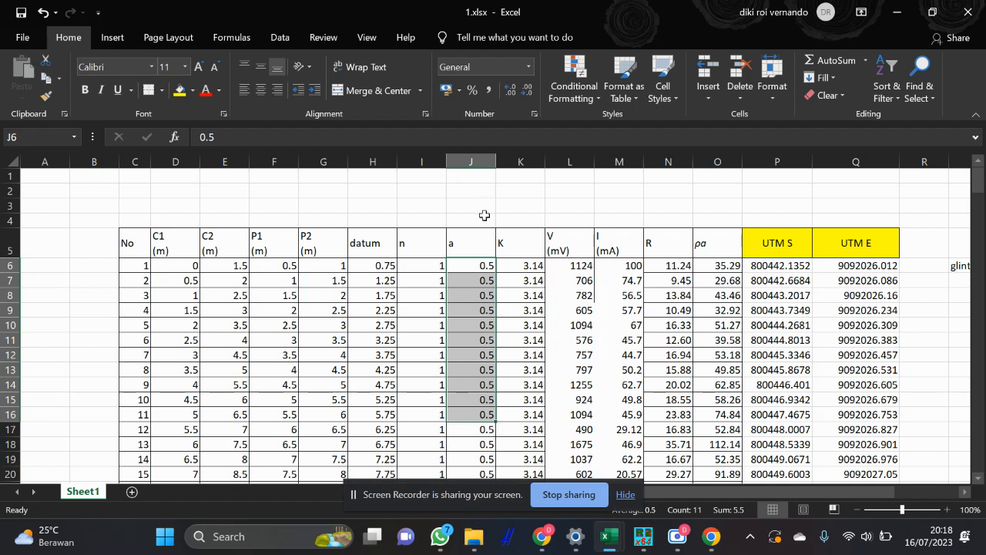
left_click(485, 220)
left_click(480, 265)
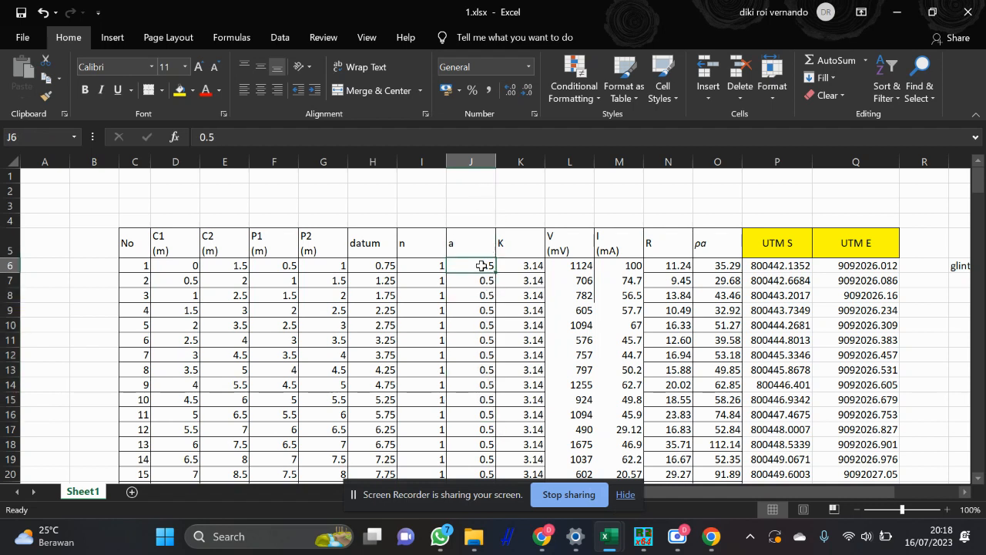
left_click(484, 325)
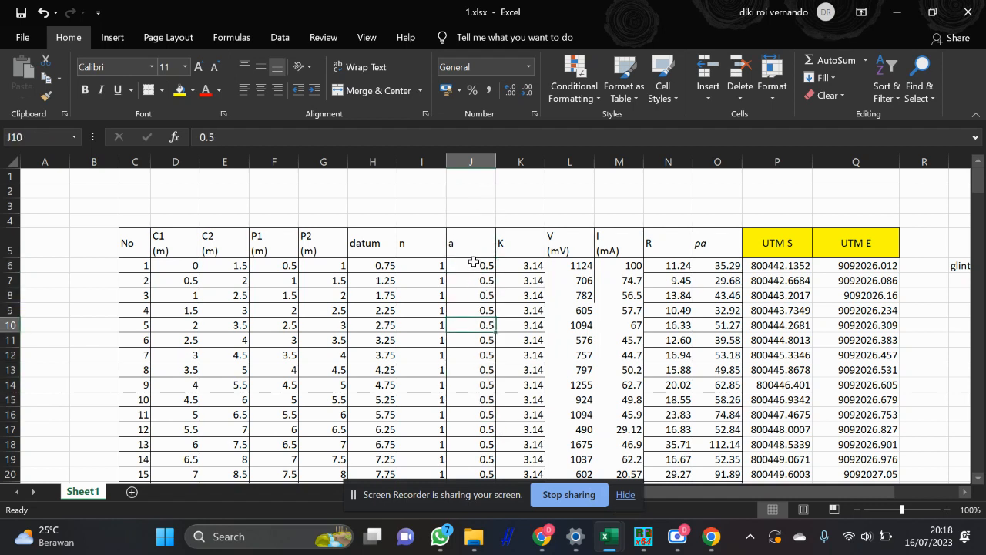
left_click_drag(474, 262, 477, 367)
left_click_drag(411, 260, 479, 430)
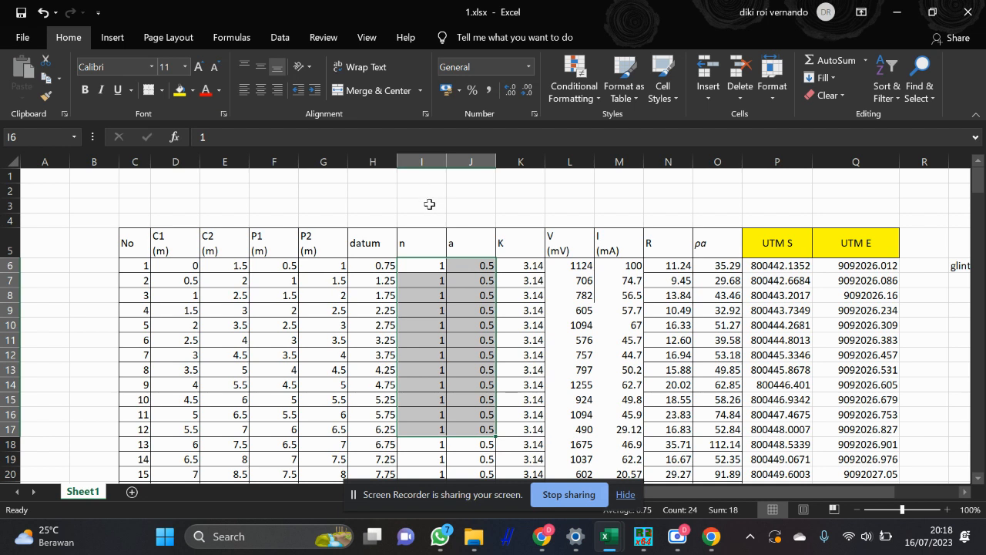
left_click_drag(429, 204, 473, 208)
left_click_drag(432, 265, 486, 282)
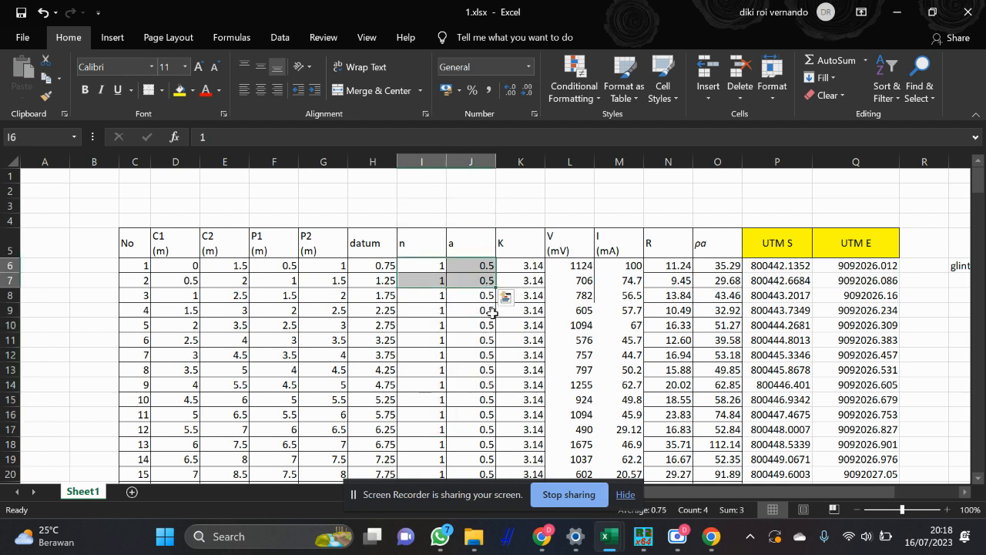
- Inspect the geometric factor formula in cell K6 and the n and a cells it references
left_click(525, 267)
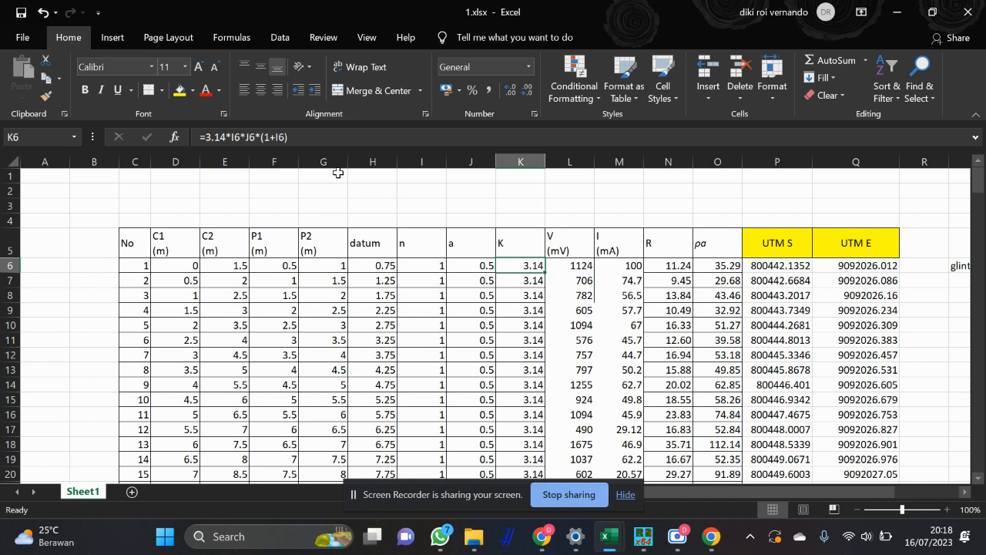
left_click(312, 135)
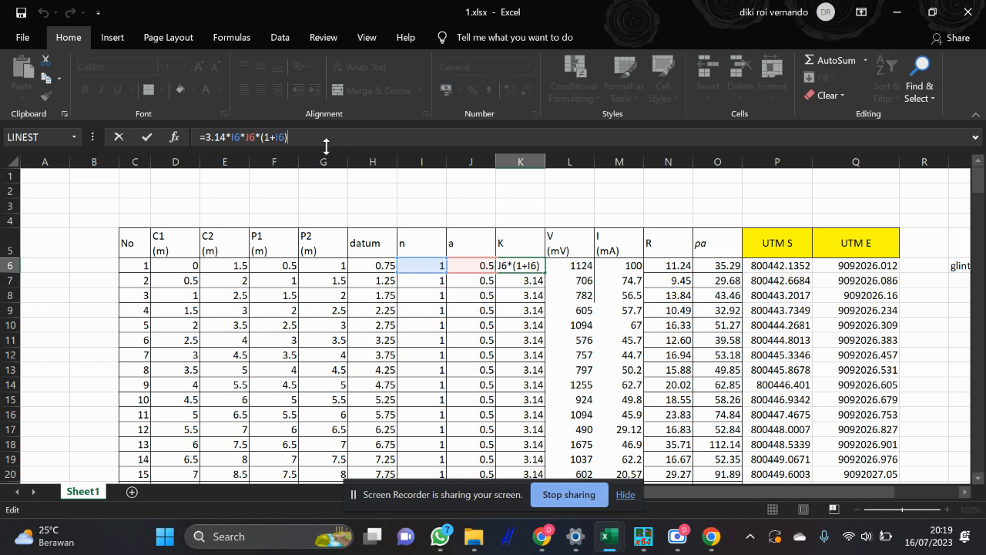
left_click(565, 292)
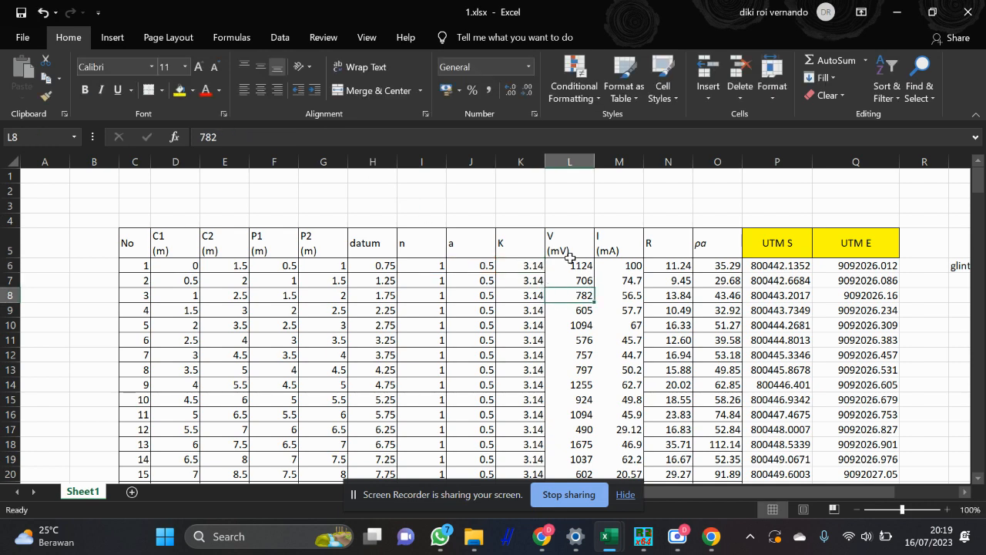
- Examine the V and I measurements and inspect the resistance formula in cell N6 that uses them
left_click_drag(572, 265, 618, 277)
scroll(617, 278, "up", 1)
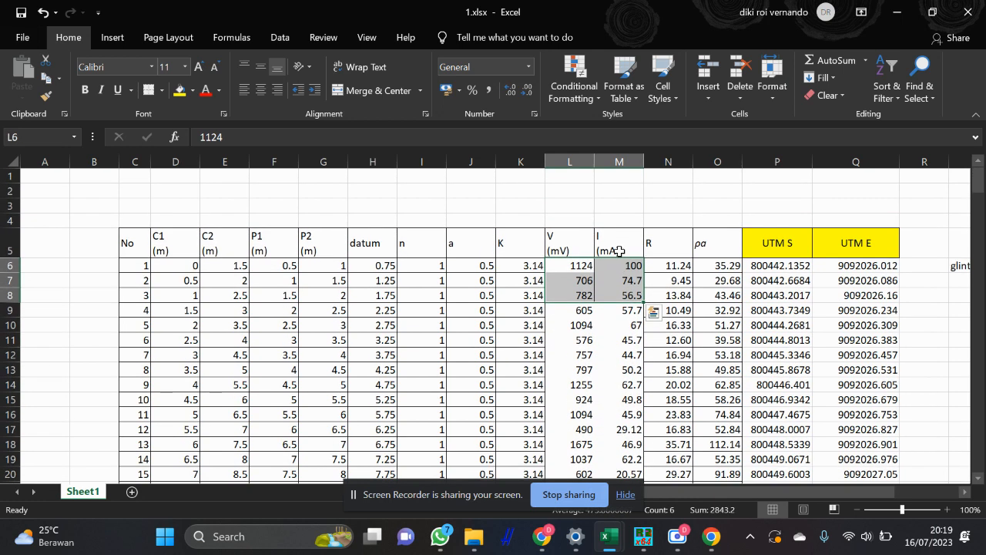
left_click(667, 263)
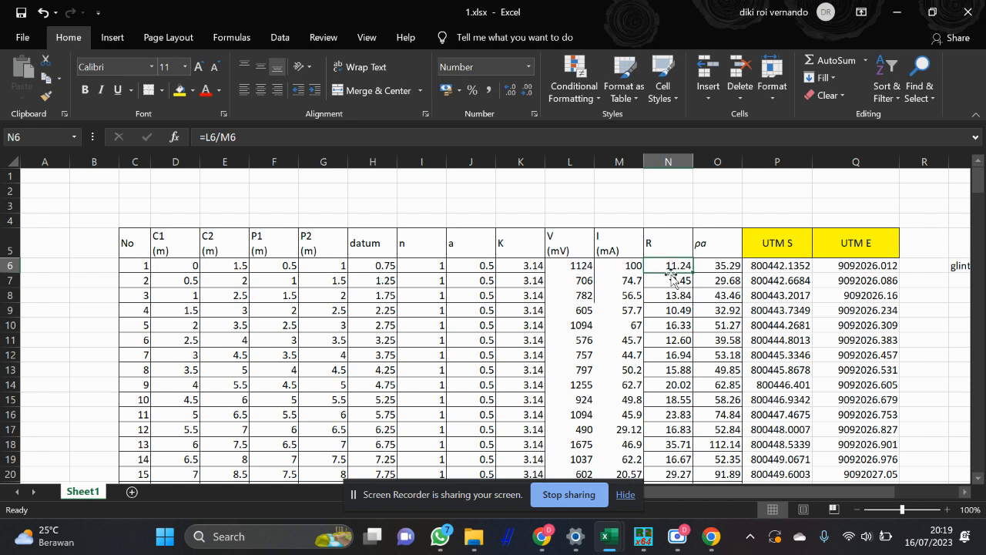
left_click(245, 137)
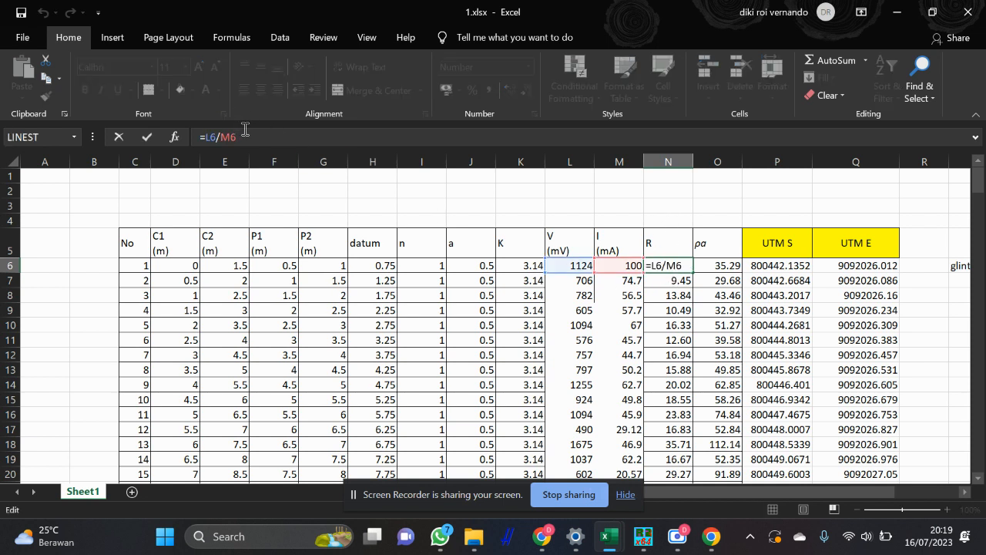
key("Return")
left_click(676, 264)
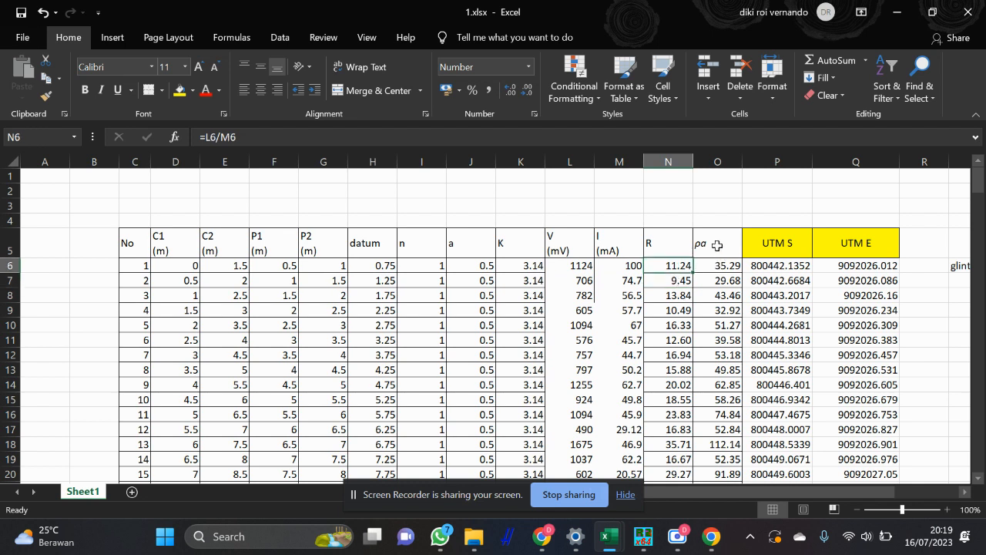
- Inspect the apparent resistivity formulas in column O, comparing them with the resistance formula in N6
left_click(717, 245)
left_click(712, 220)
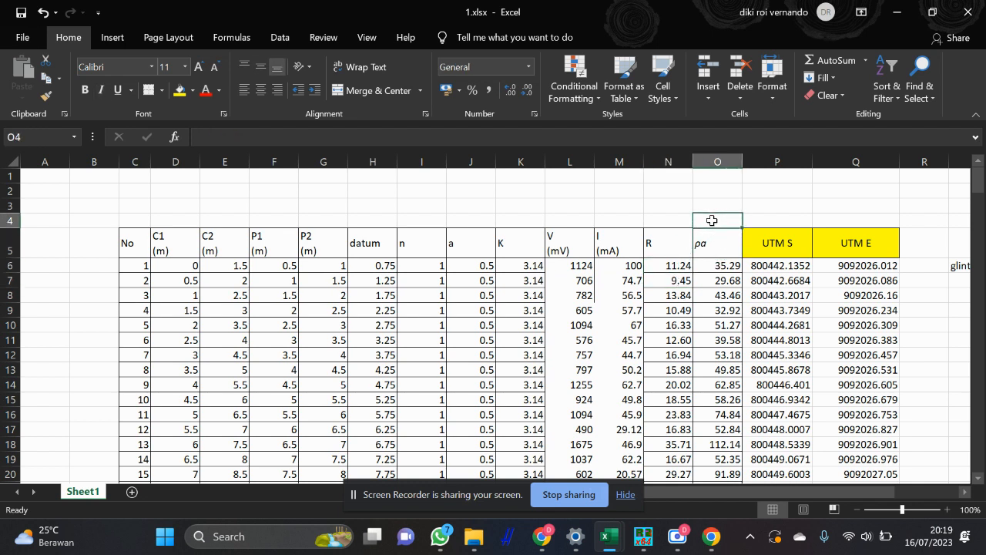
left_click(717, 265)
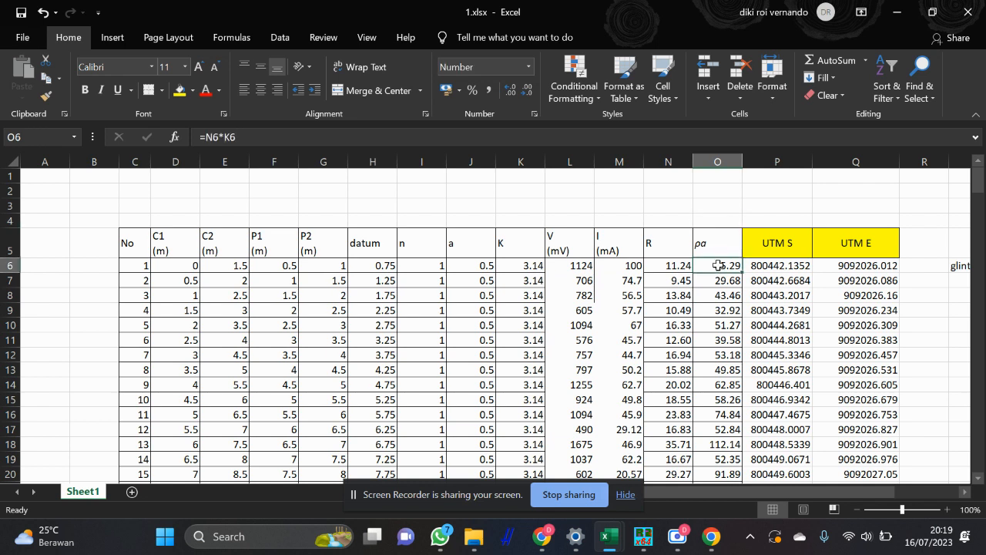
left_click(676, 266)
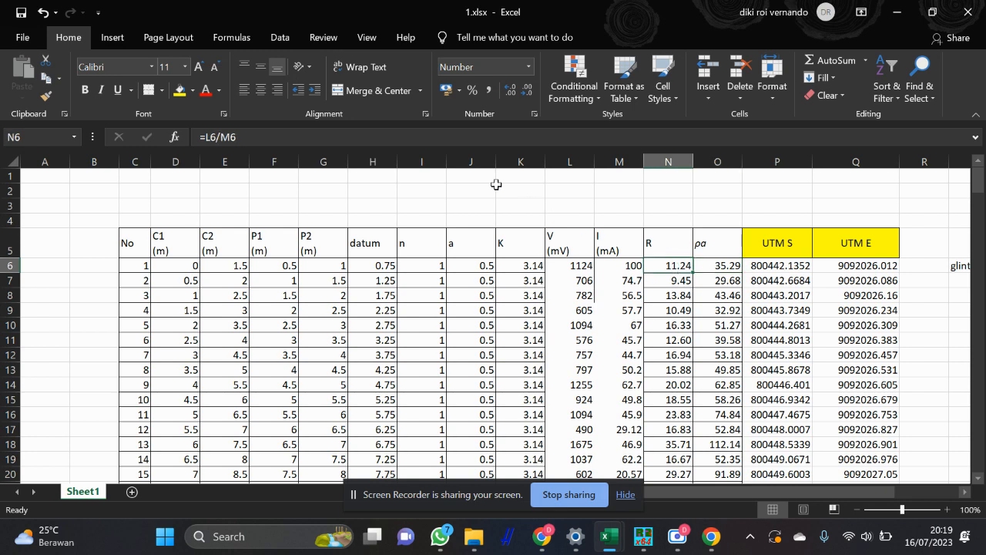
left_click(703, 273)
scroll(603, 314, "down", 13)
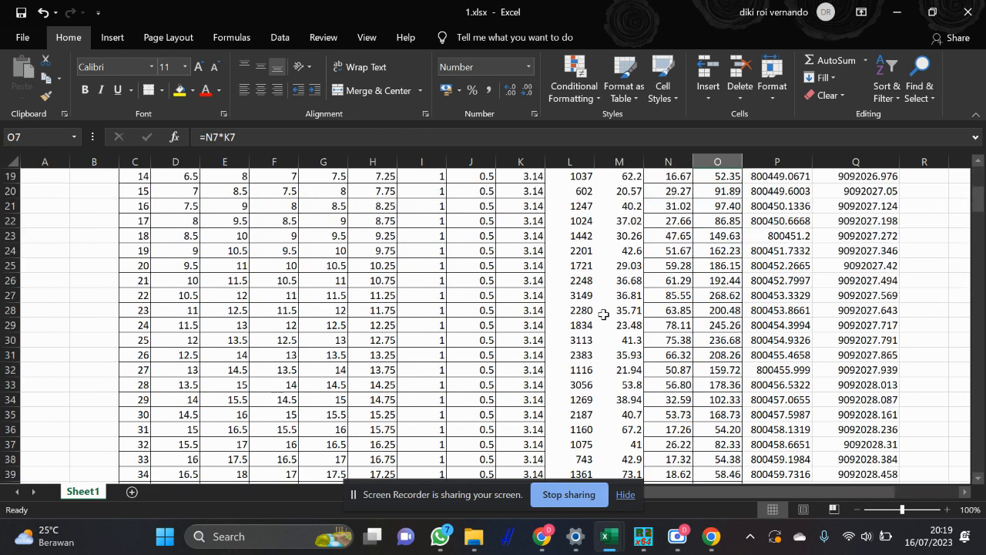
scroll(604, 313, "up", 13)
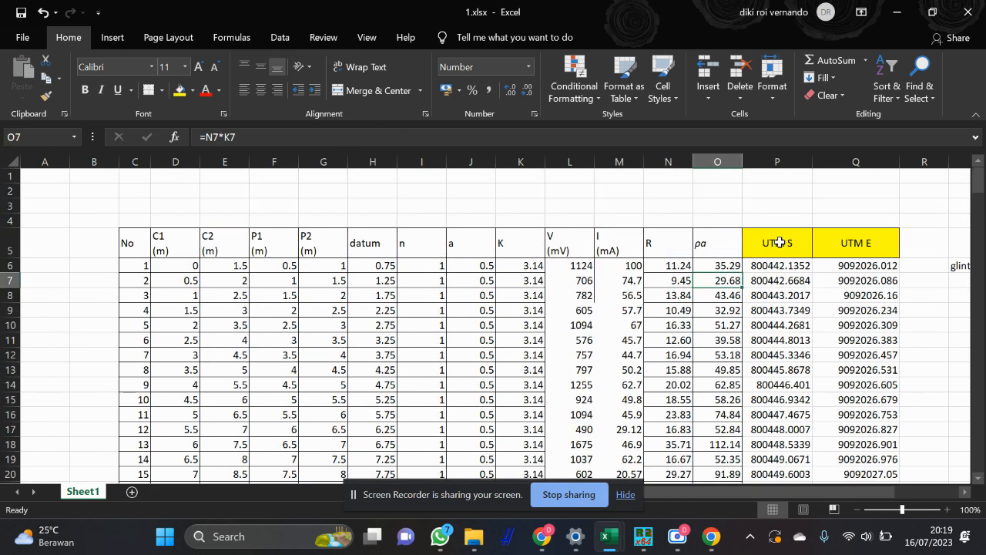
- Examine the UTM S and UTM E coordinate columns next to the apparent resistivity values
left_click_drag(779, 242, 840, 246)
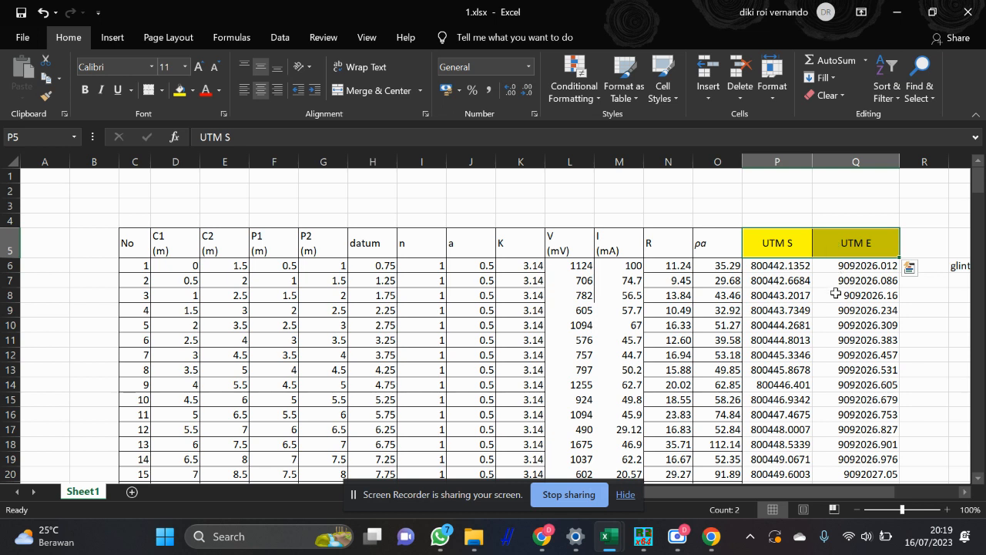
left_click_drag(763, 221, 853, 219)
left_click_drag(787, 241, 866, 267)
scroll(834, 337, "down", 2)
scroll(835, 337, "up", 2)
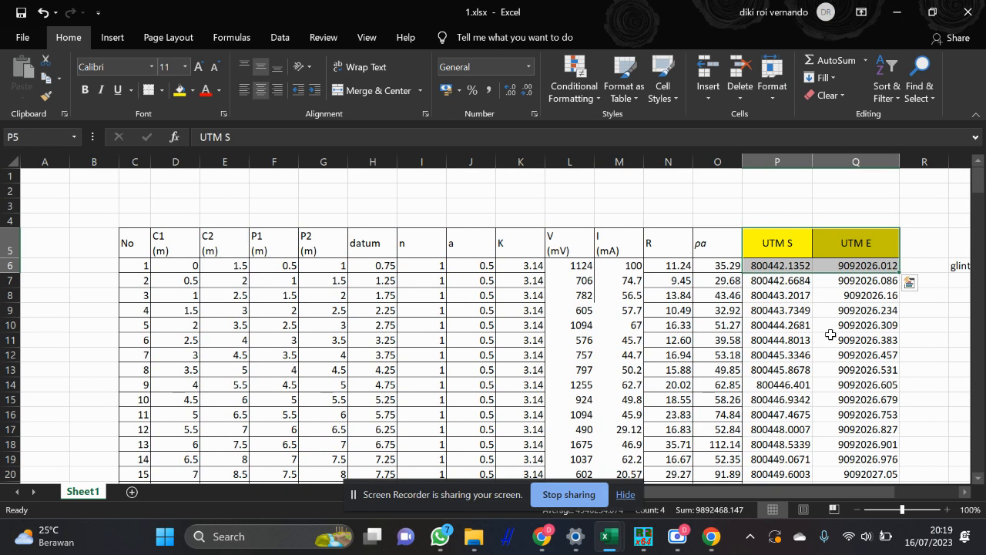
- Correct the survey line name in cell S6 to "lintasan 1"
left_click(787, 484)
left_click_drag(787, 492, 875, 512)
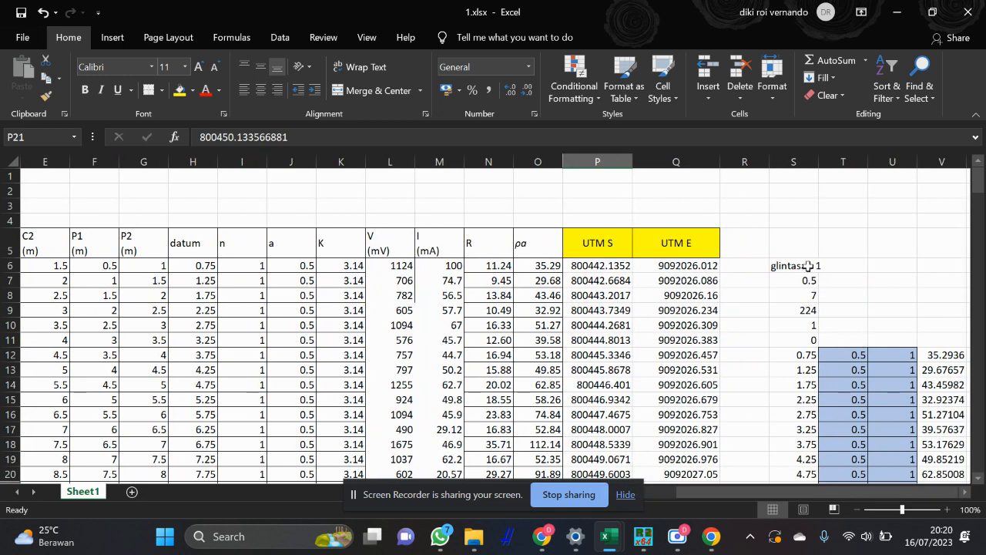
double_click(779, 265)
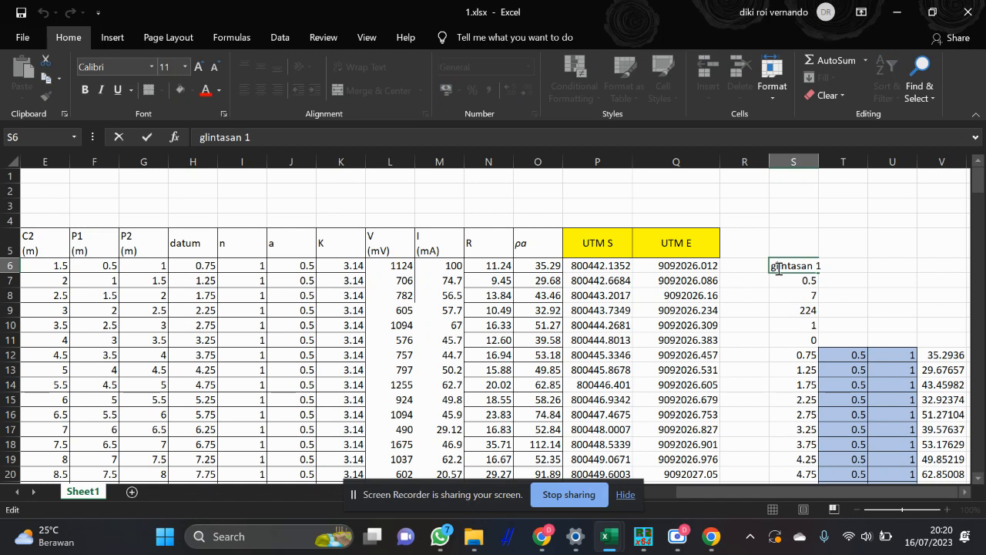
left_click_drag(777, 268, 791, 286)
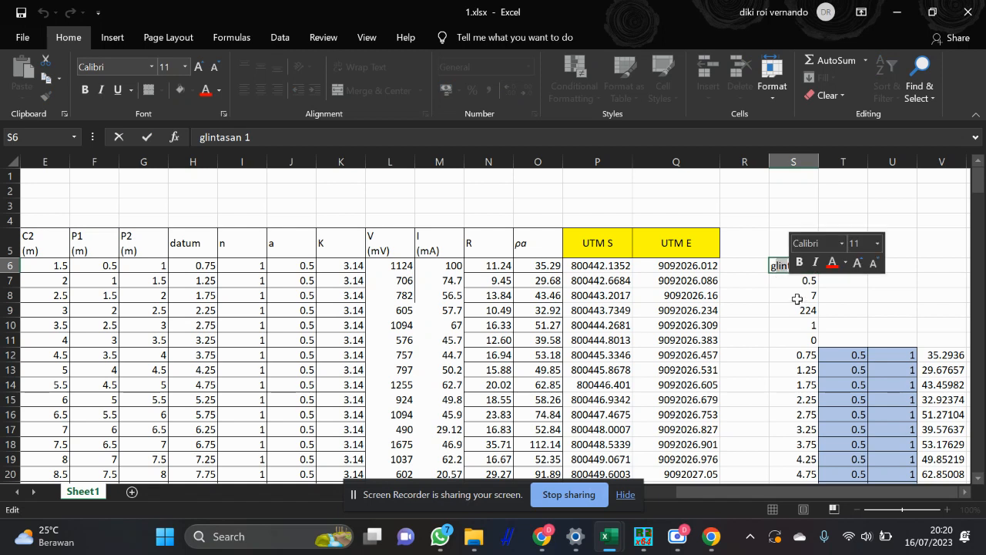
left_click(776, 269)
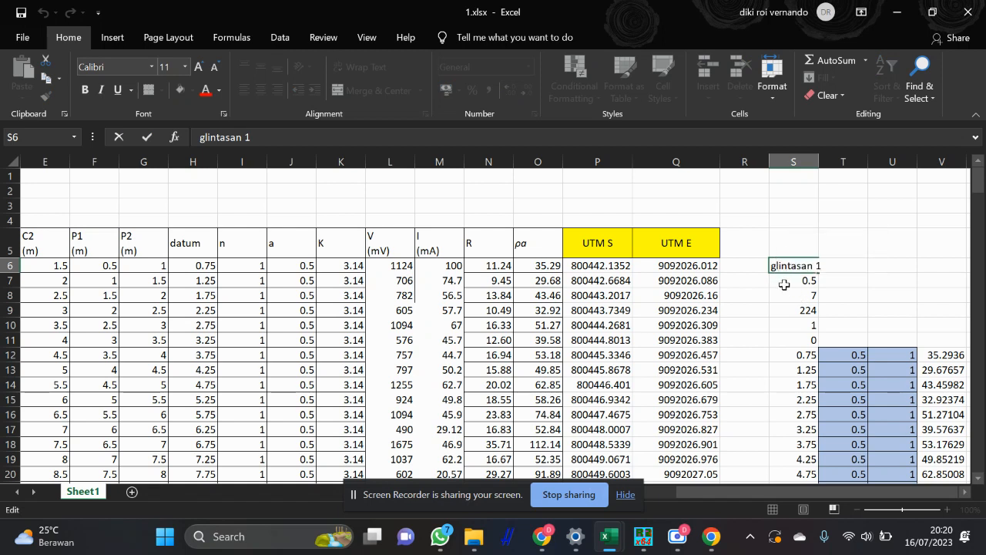
key("BackSpace")
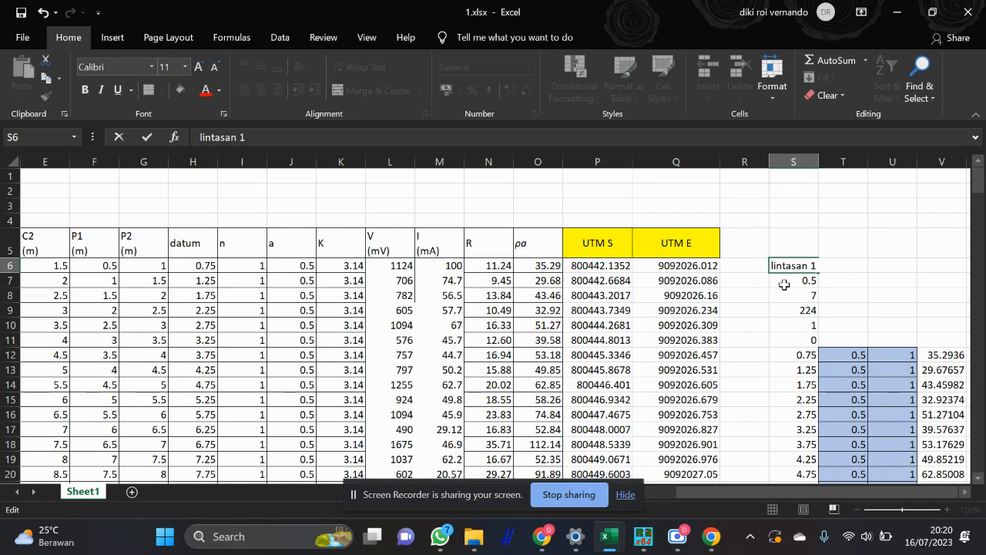
left_click(859, 302)
- Inspect the line name and the header values beneath it in cells S6 through S11
key("Right")
key("Right")
key("Right")
key("Right")
key("Right")
key("Right")
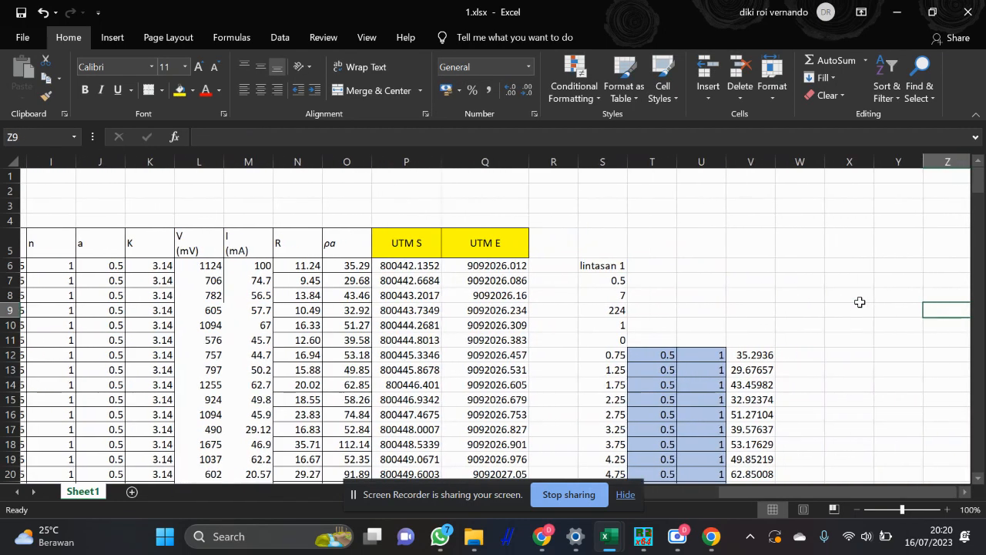
left_click(591, 265)
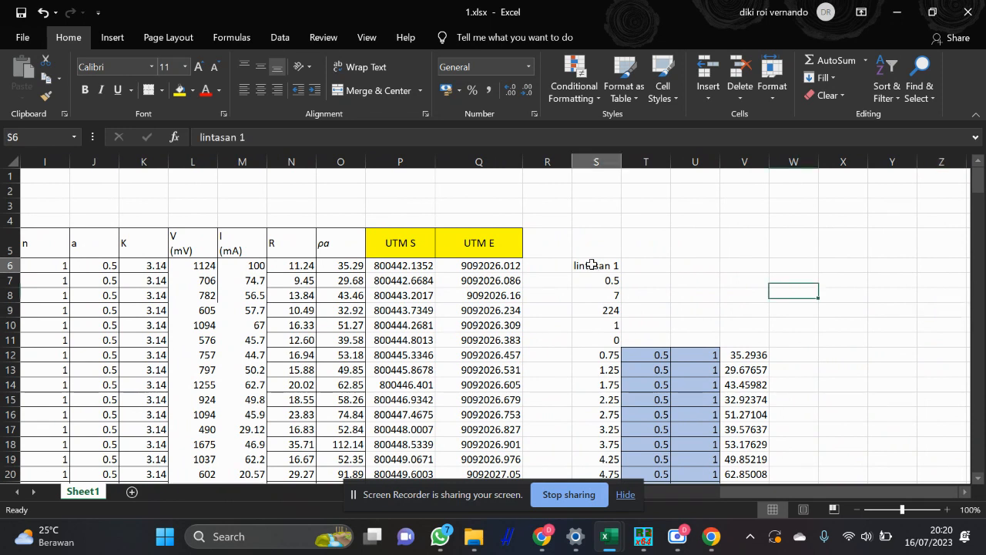
left_click(632, 282)
left_click(600, 266)
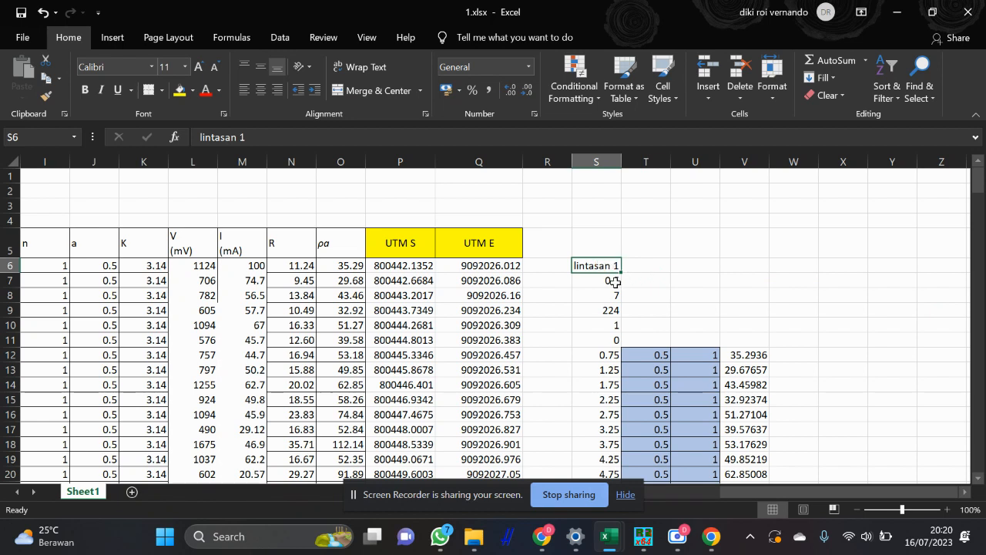
left_click(612, 281)
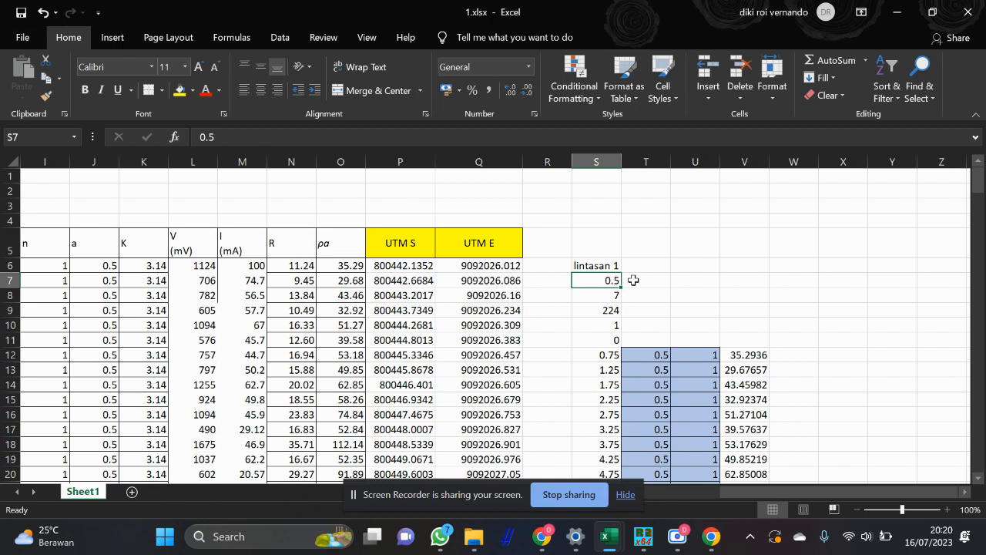
left_click(613, 295)
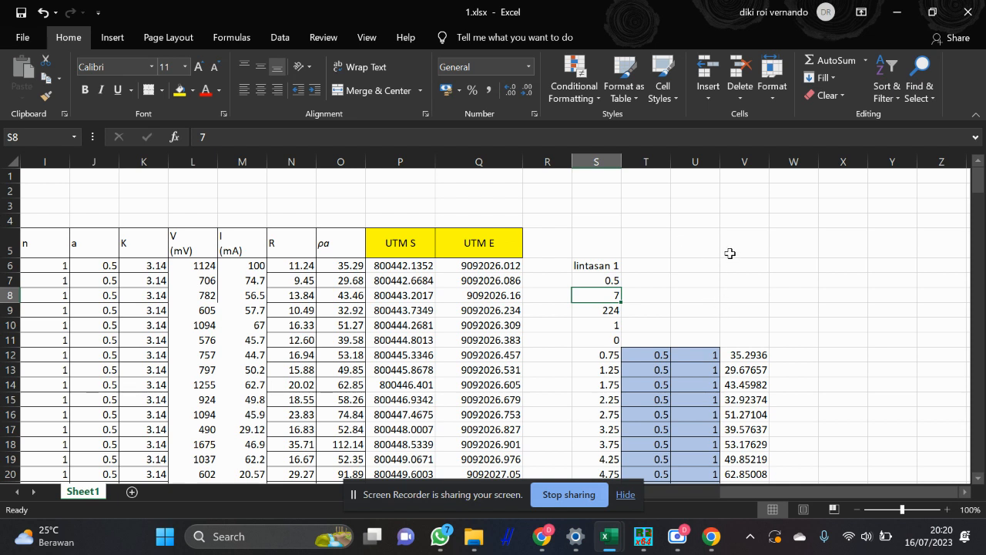
left_click(606, 313)
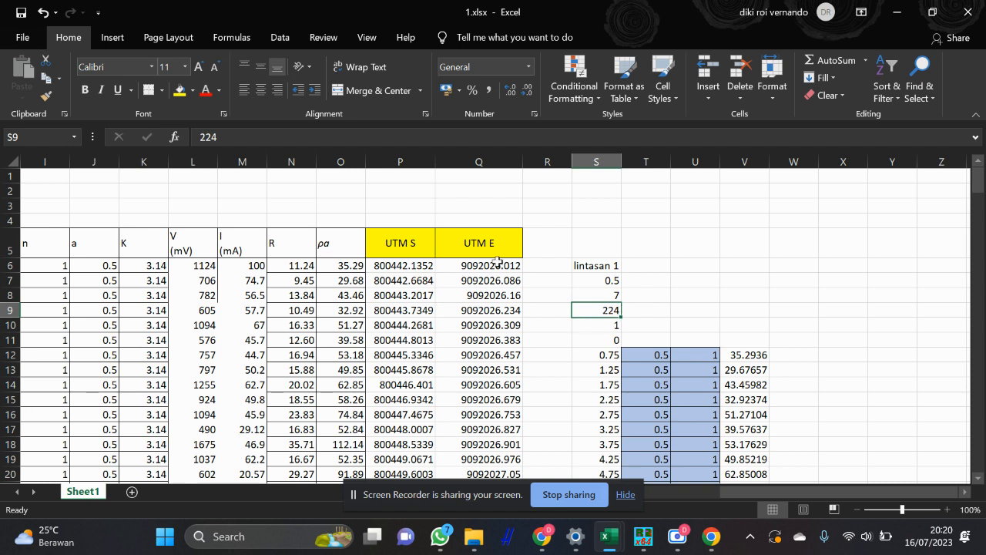
left_click(605, 325)
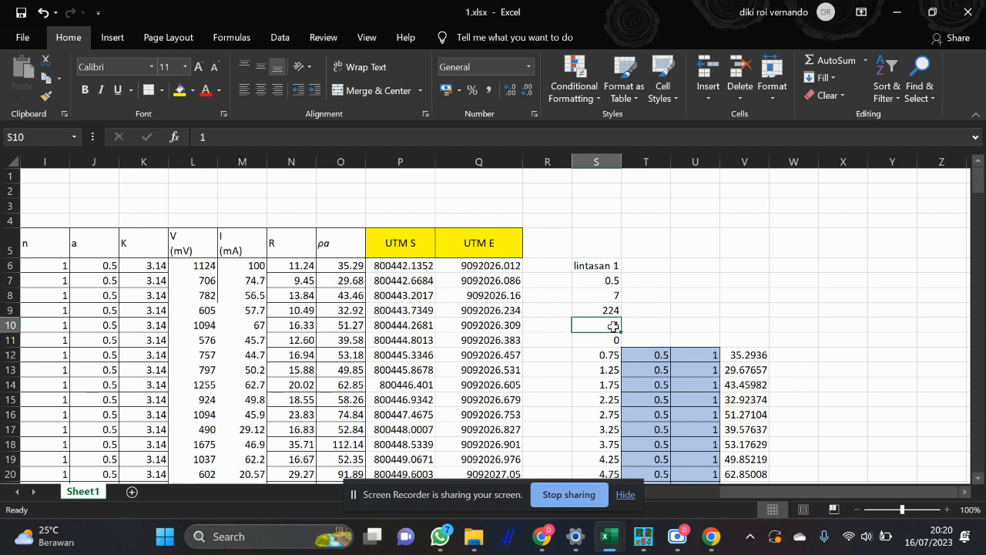
left_click_drag(614, 327, 611, 339)
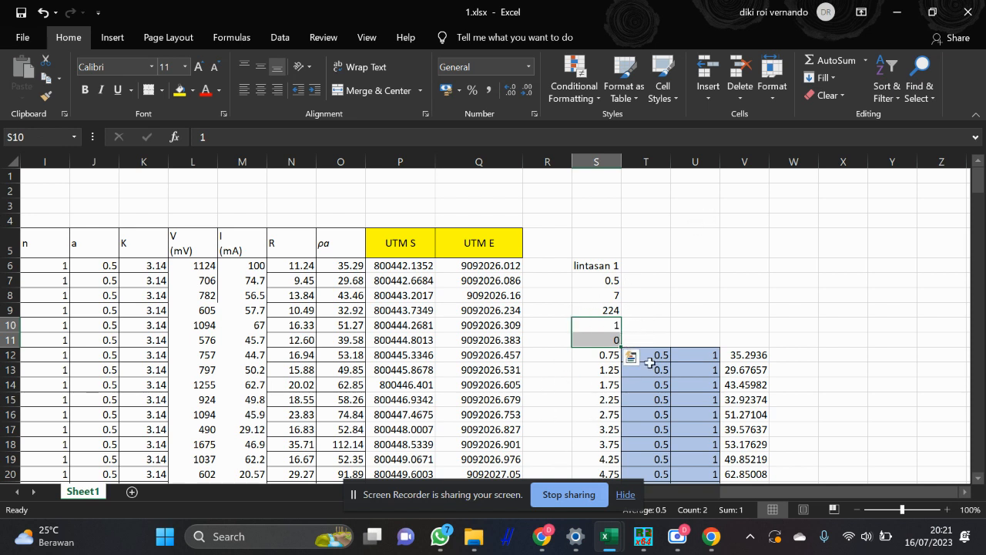
- Compare the positions in column S from row 12 down with the datum values in column H
scroll(656, 378, "down", 2)
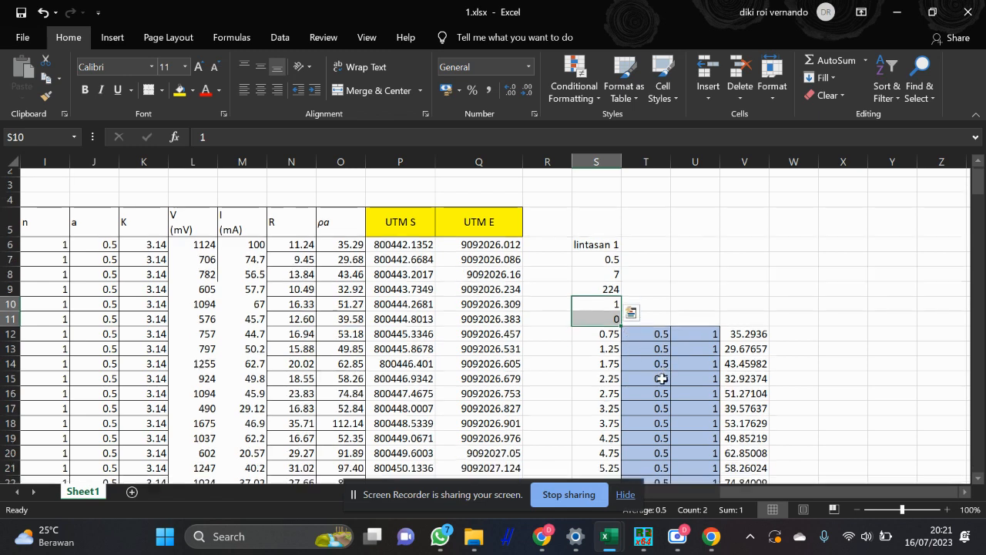
left_click_drag(606, 248, 610, 415)
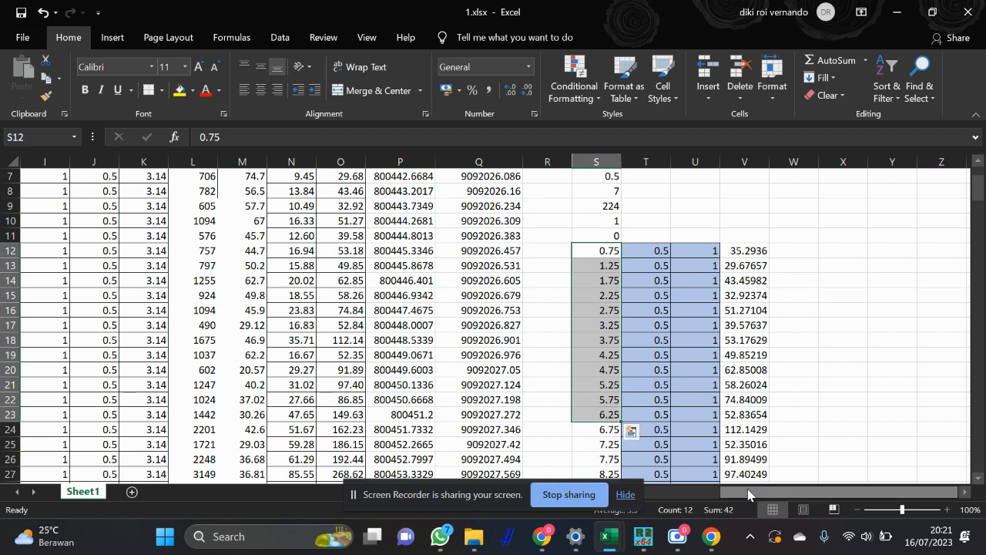
left_click_drag(748, 493, 703, 495)
scroll(717, 323, "up", 2)
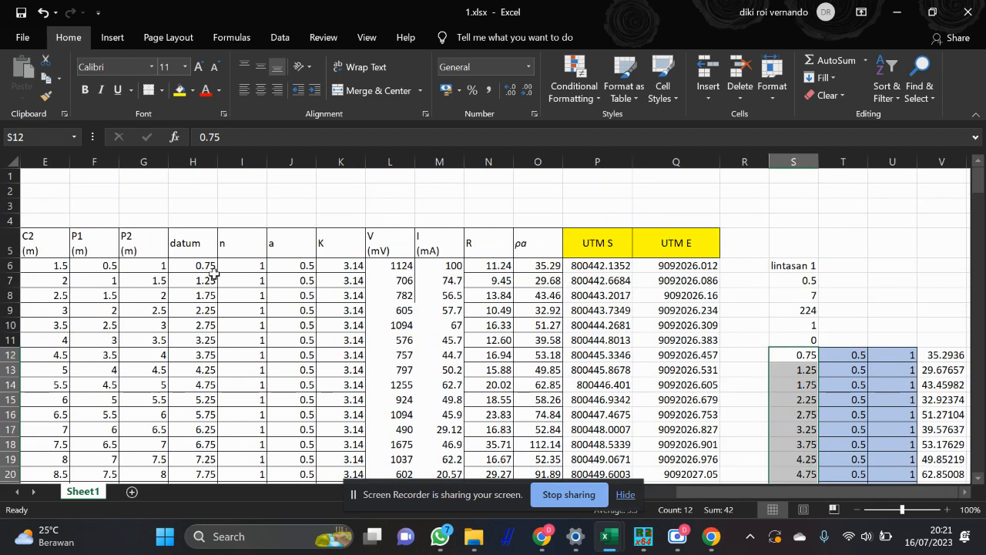
left_click_drag(202, 266, 243, 414)
- Examine the electrode spacing values in column T and the n values in column U from row 12 down
left_click_drag(731, 497, 869, 502)
left_click(814, 412)
left_click(879, 327)
key("Right")
key("Right")
key("Right")
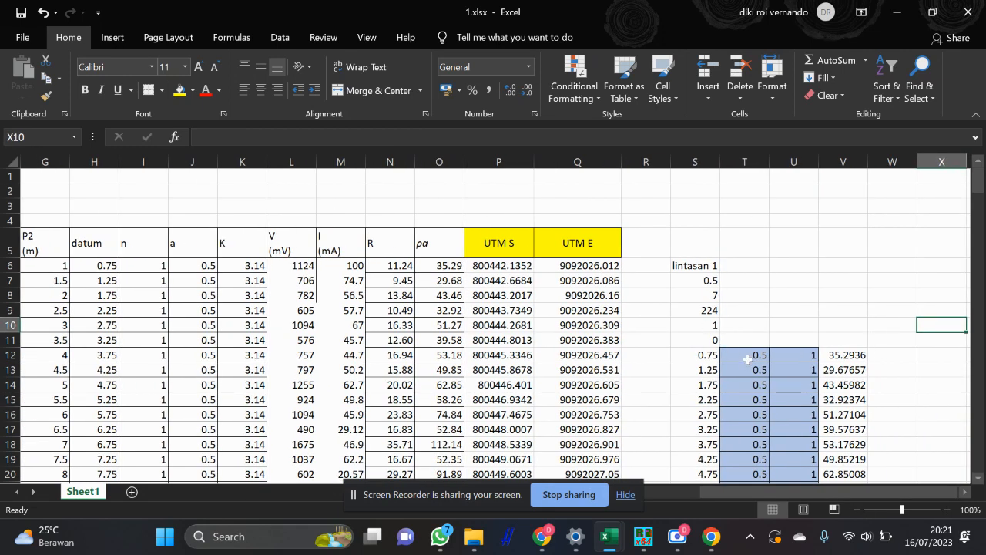
left_click_drag(747, 359, 764, 472)
double_click(799, 359)
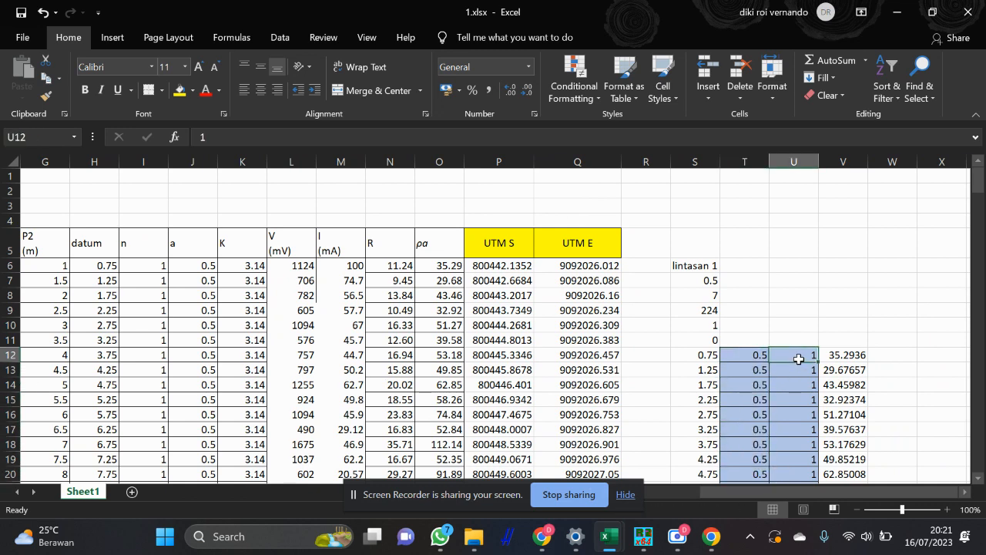
scroll(788, 321, "down", 4)
scroll(787, 322, "up", 4)
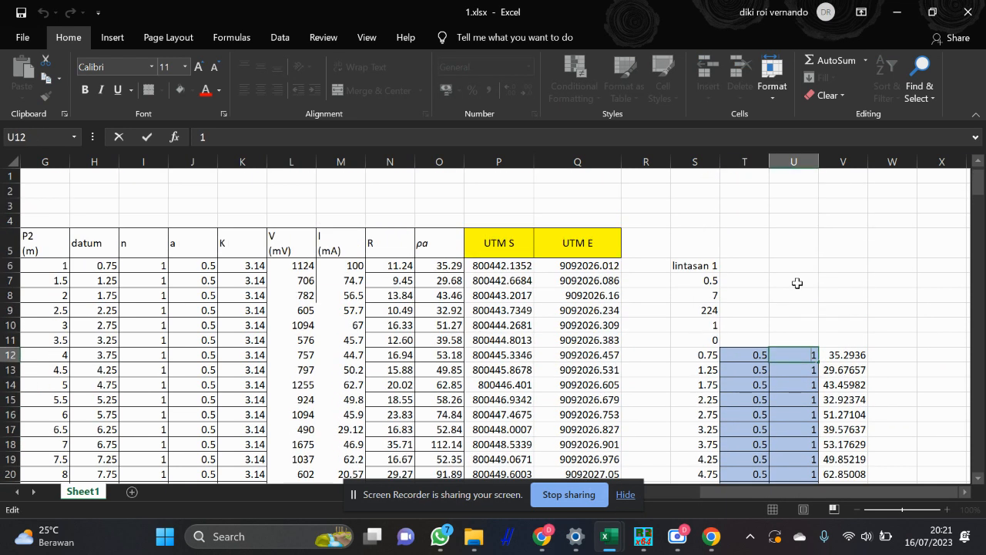
- Examine the apparent resistivity values in column V from row 12 down to the end of the data
left_click(859, 354)
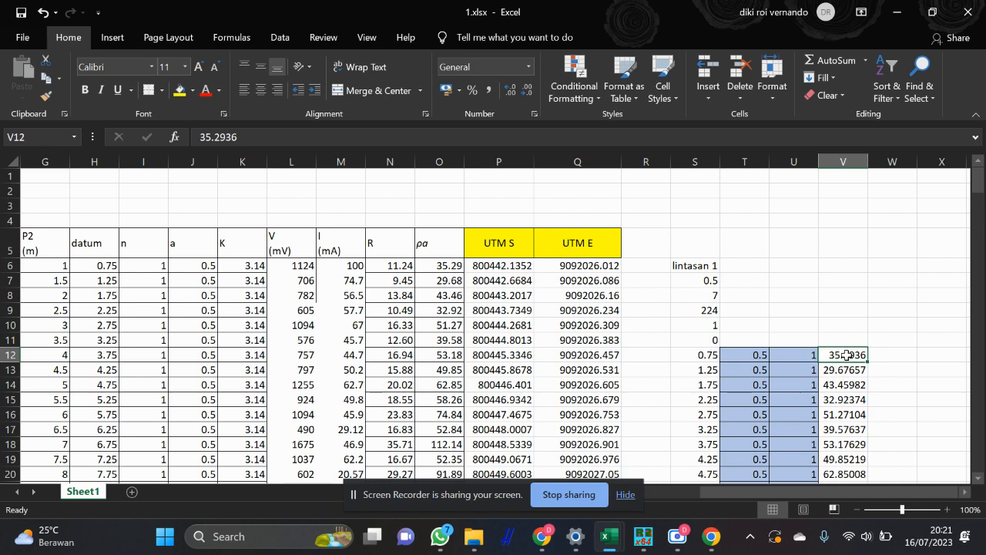
left_click_drag(845, 352, 845, 460)
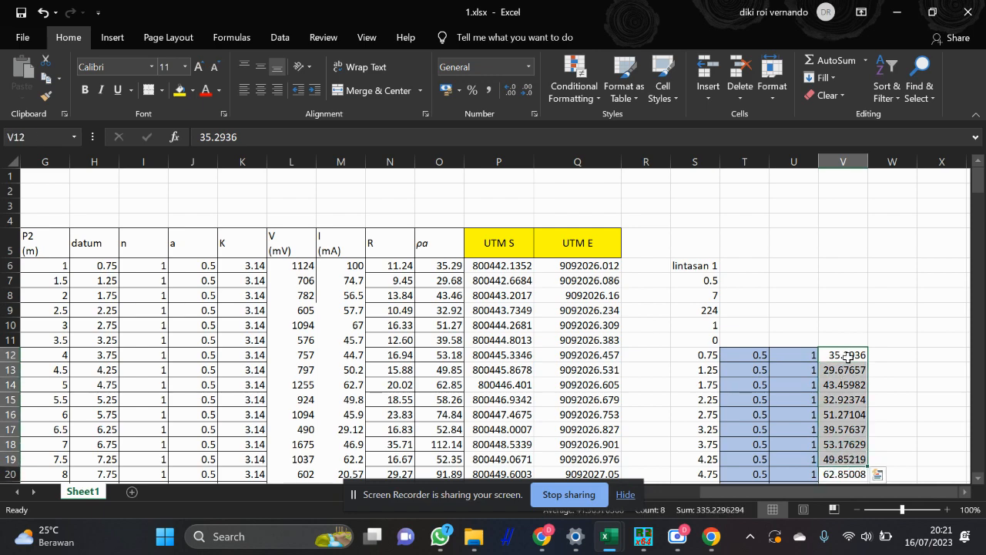
scroll(848, 355, "down", 2)
scroll(847, 357, "up", 2)
scroll(846, 347, "down", 20)
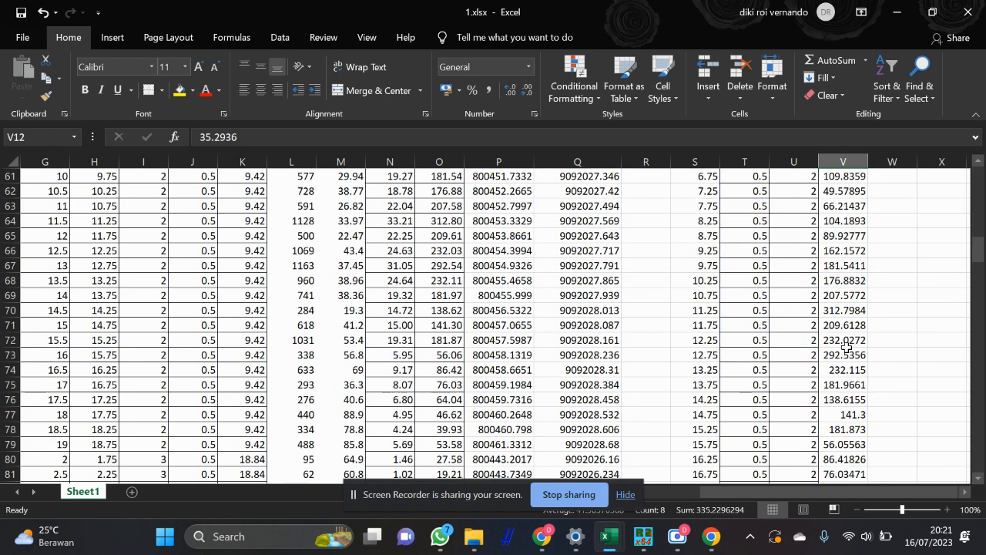
scroll(845, 339, "down", 20)
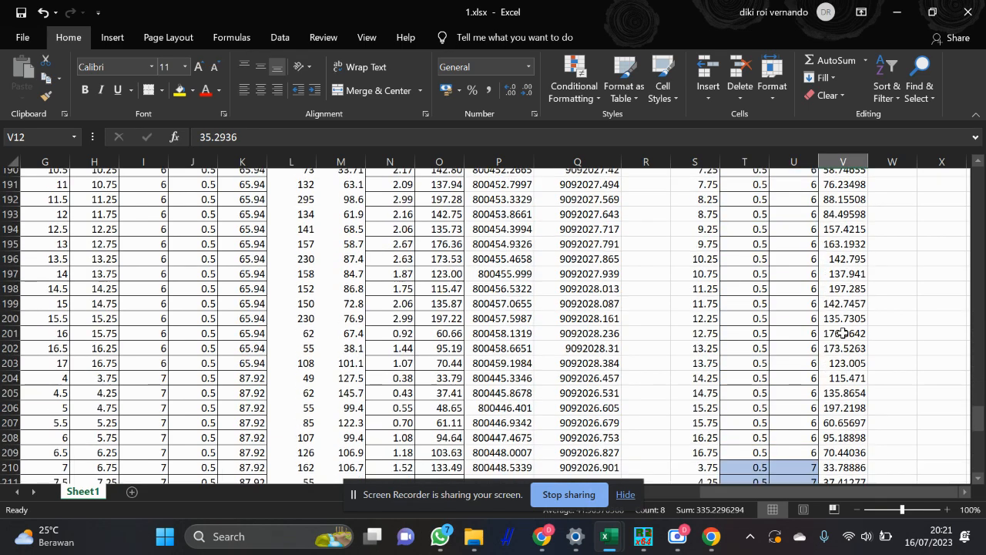
scroll(843, 331, "down", 6)
scroll(782, 342, "up", 2)
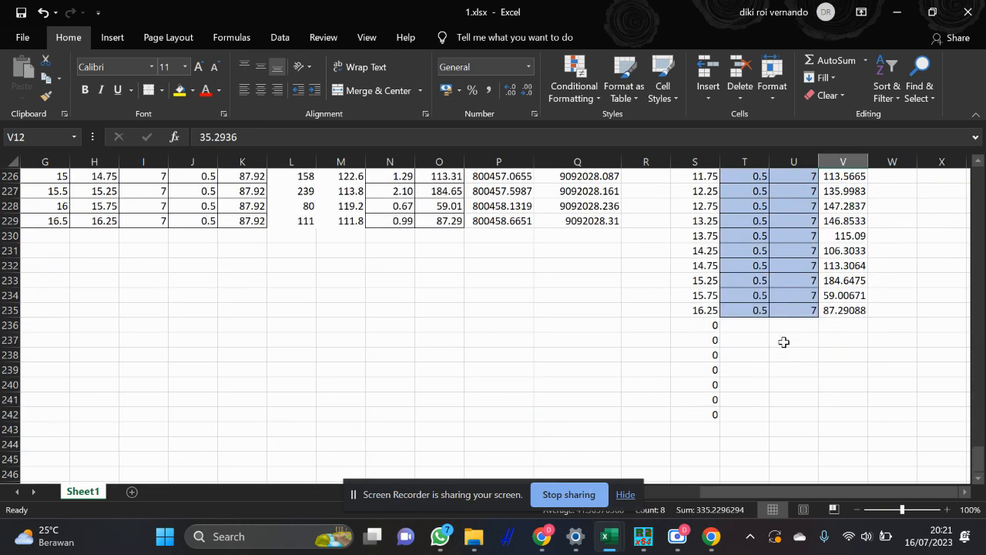
- Inspect the closing zeros in cells S236 through S242 below the last data row
left_click(715, 325)
left_click_drag(715, 325, 714, 415)
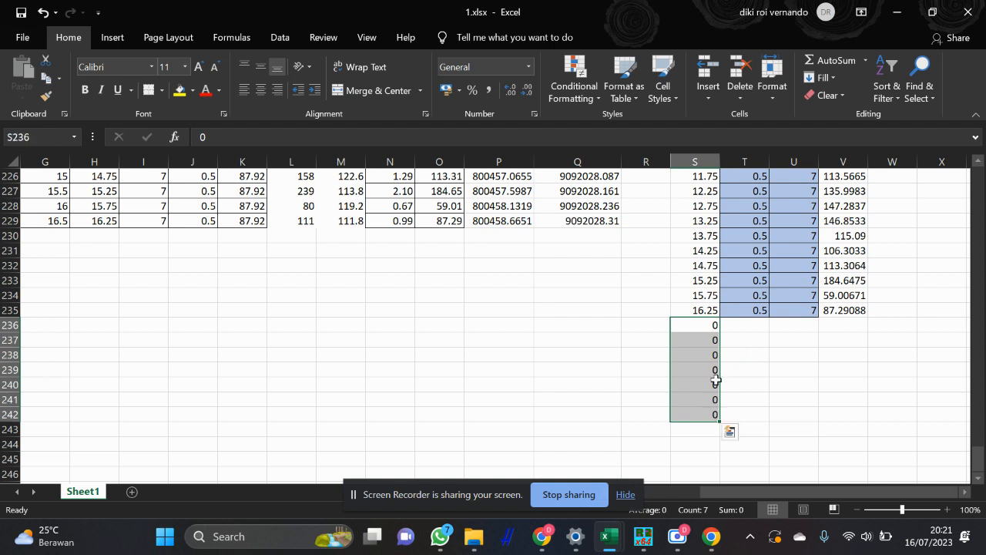
left_click(746, 328)
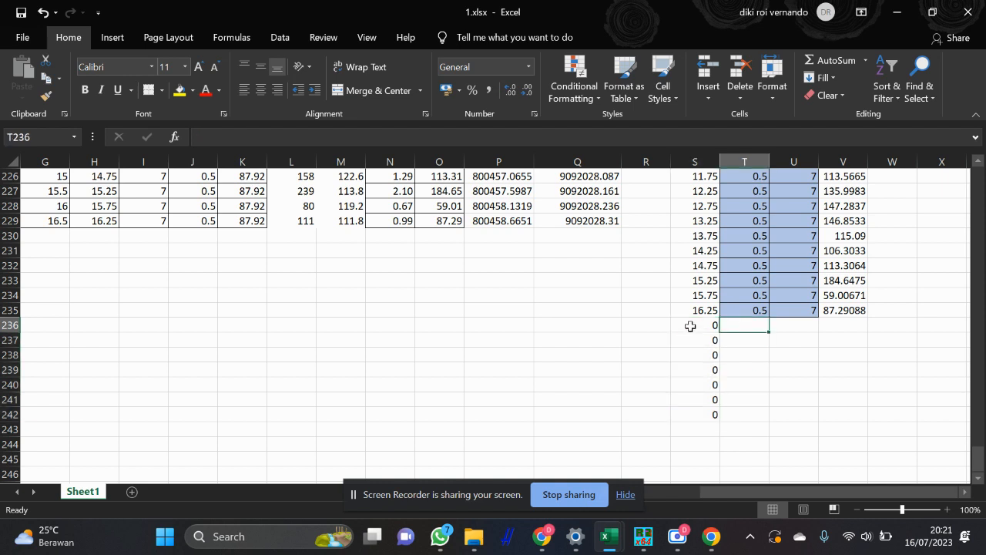
left_click_drag(695, 326, 710, 419)
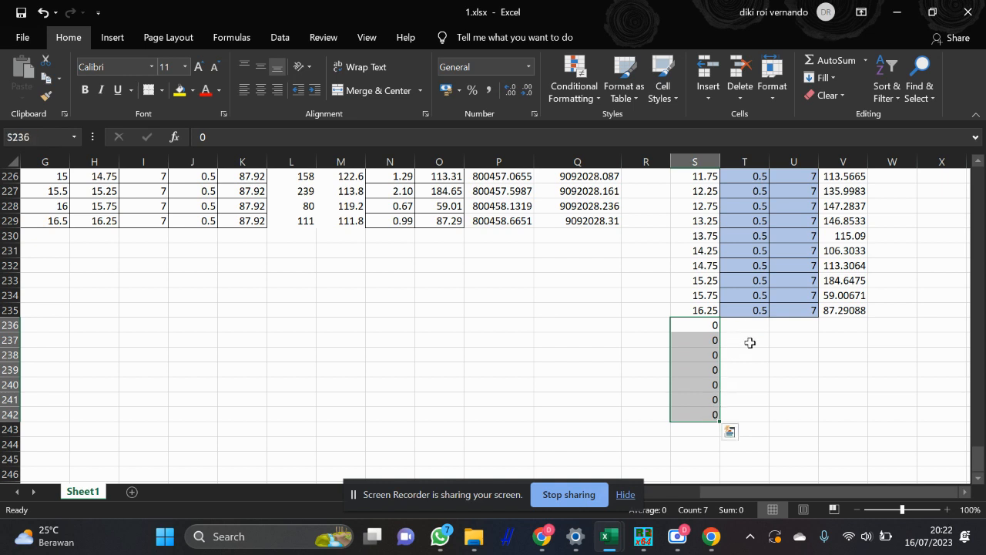
left_click(712, 328)
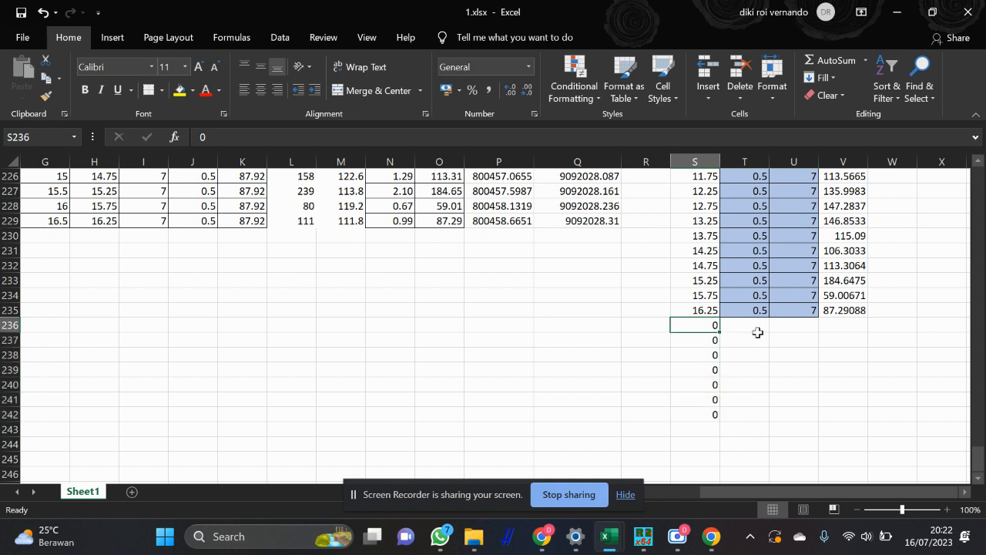
left_click(712, 340)
left_click(708, 324)
left_click(710, 338)
left_click_drag(713, 354, 763, 445)
- Copy the whole formatted data block S6:V242, from the line name to the closing zeros
scroll(818, 295, "up", 1)
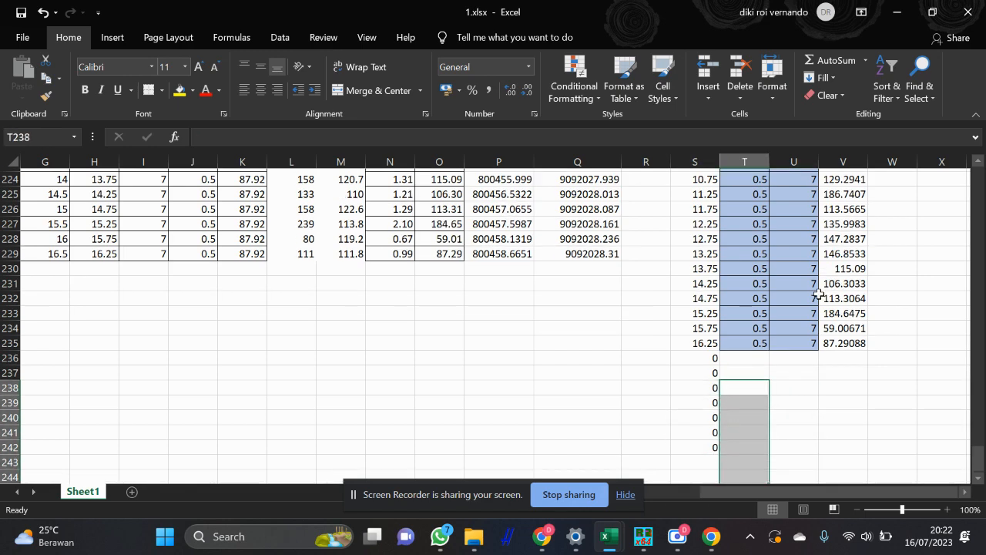
scroll(818, 295, "up", 20)
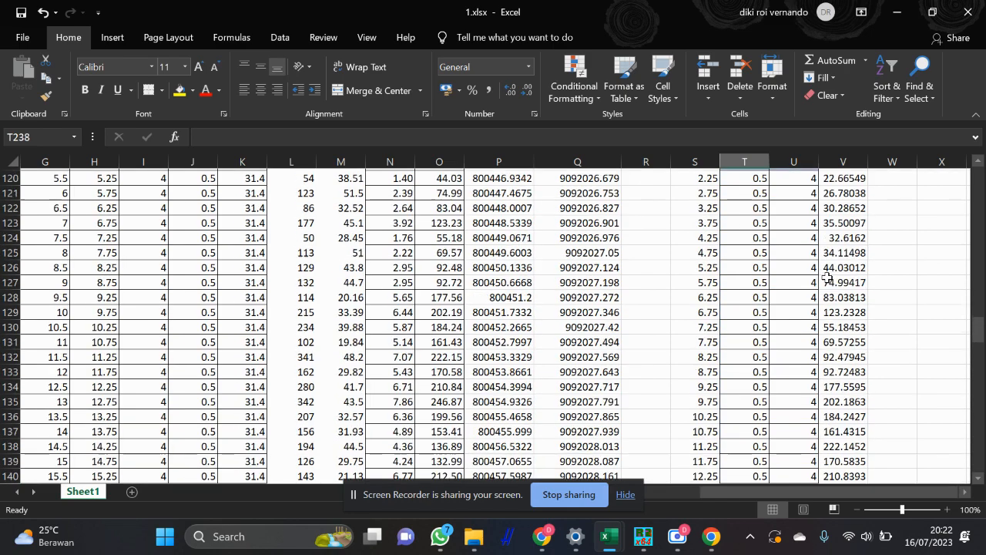
scroll(826, 276, "up", 20)
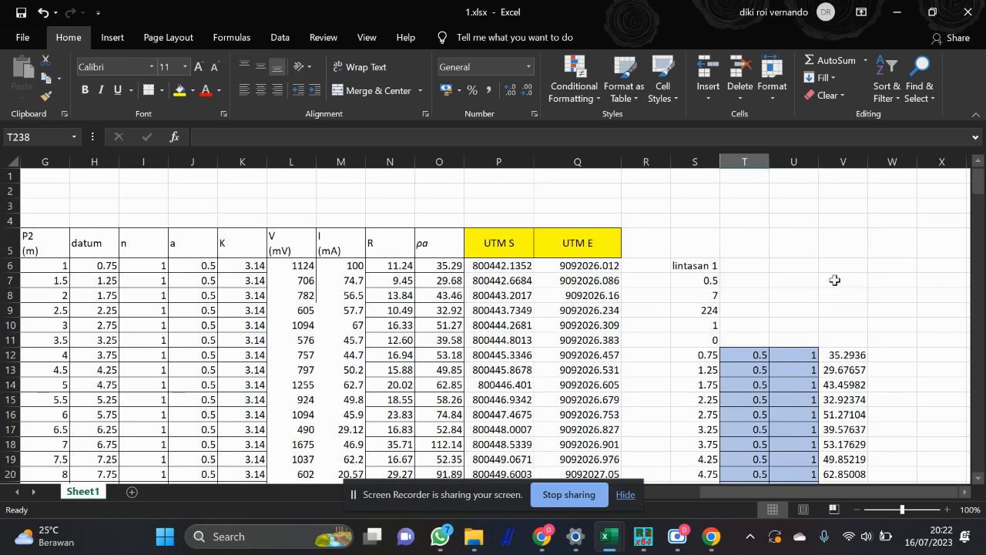
left_click_drag(695, 265, 829, 453)
key("ctrl+c")
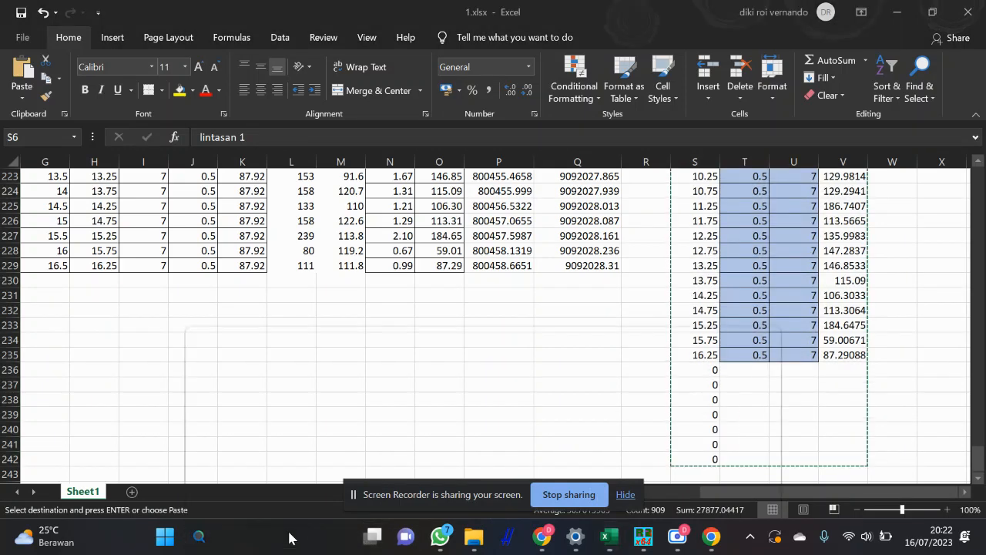
- Open Notepad and paste the copied data block into the empty document, checking it from the first line
left_click(288, 537)
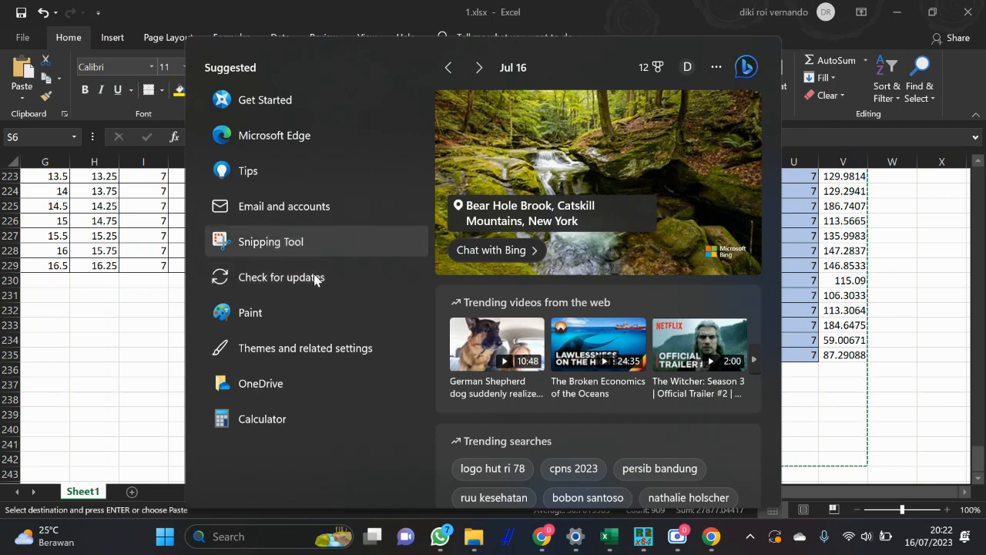
type("notr")
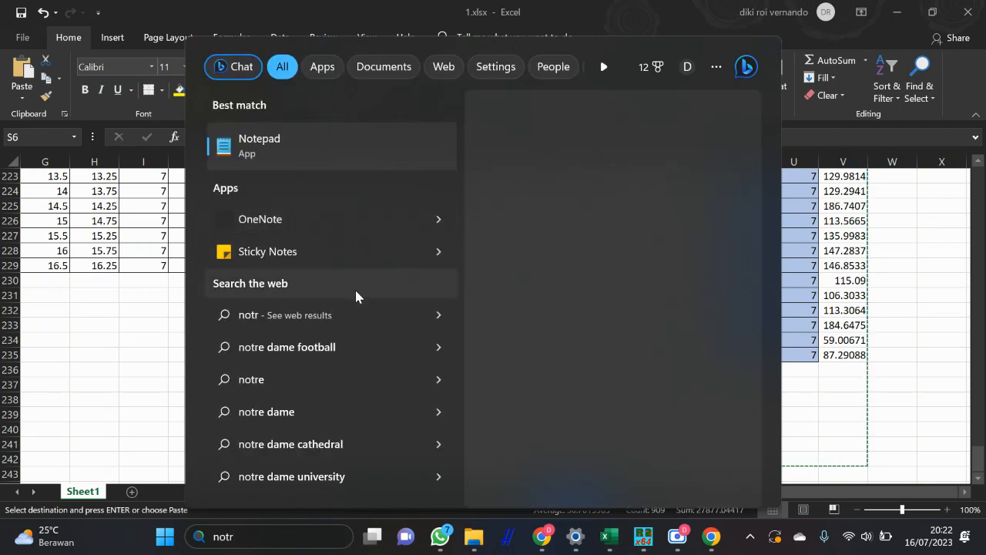
key("BackSpace")
type("epad")
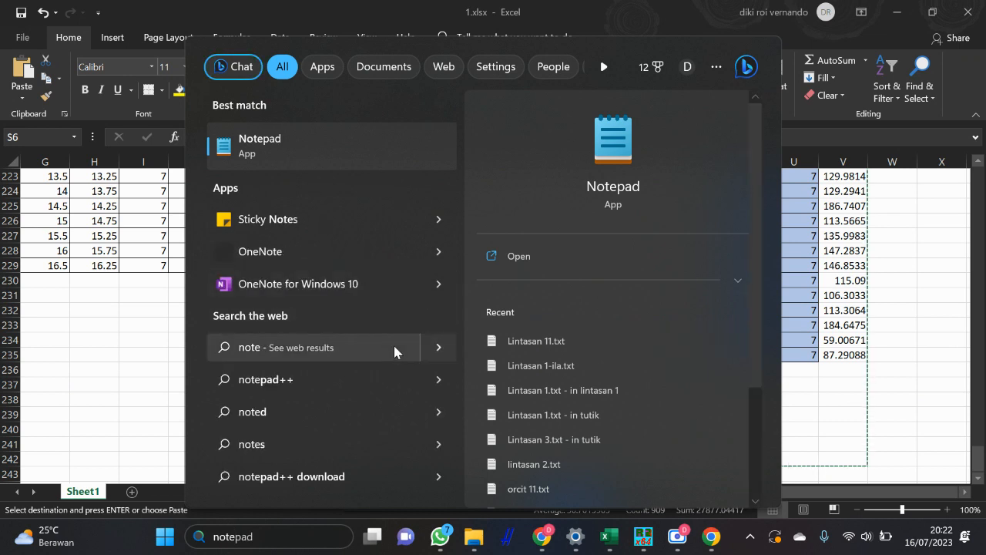
left_click(327, 155)
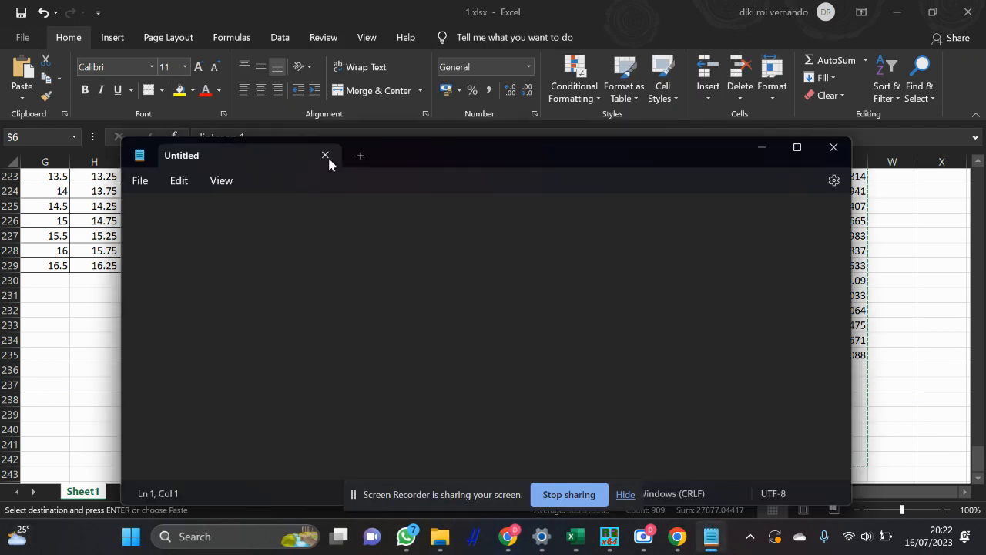
key("ctrl+v")
scroll(391, 277, "up", 12)
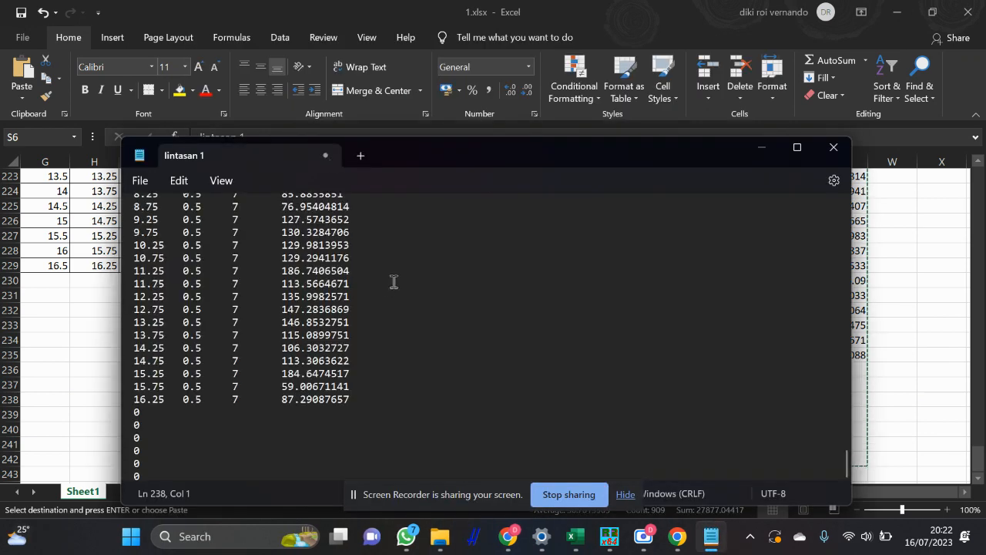
scroll(394, 270, "up", 20)
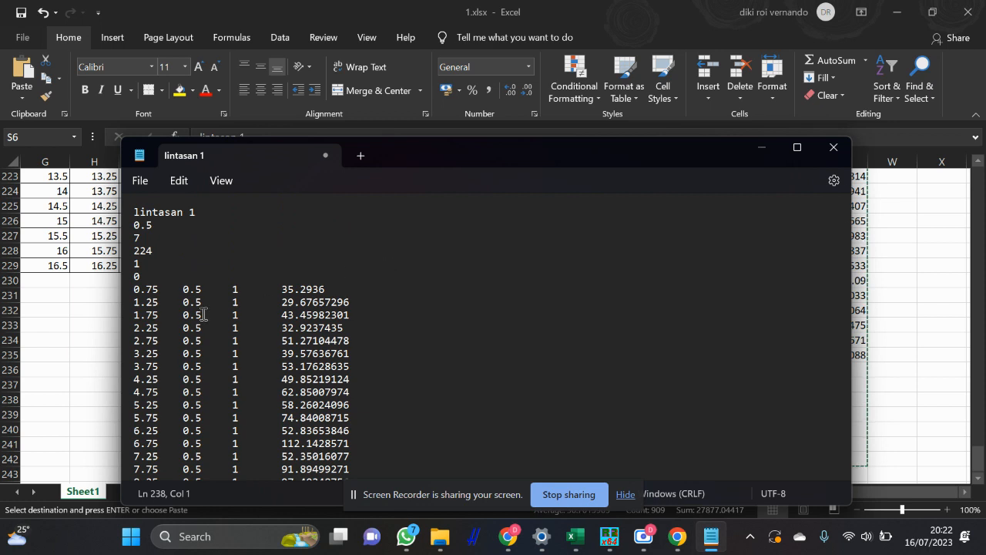
- Save the text document as lintasan 1.txt in the video tutorial folder with UTF-8 encoding
left_click(140, 181)
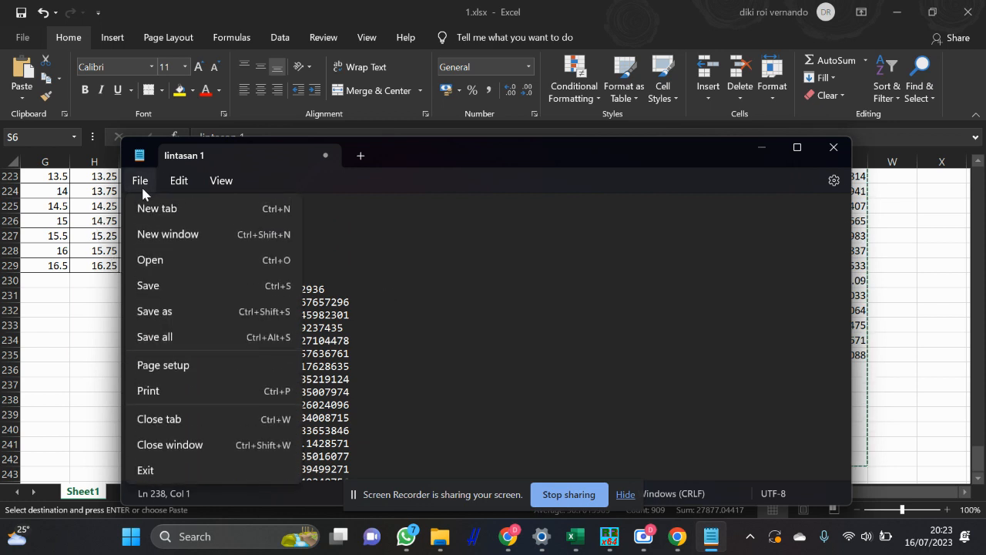
left_click(179, 309)
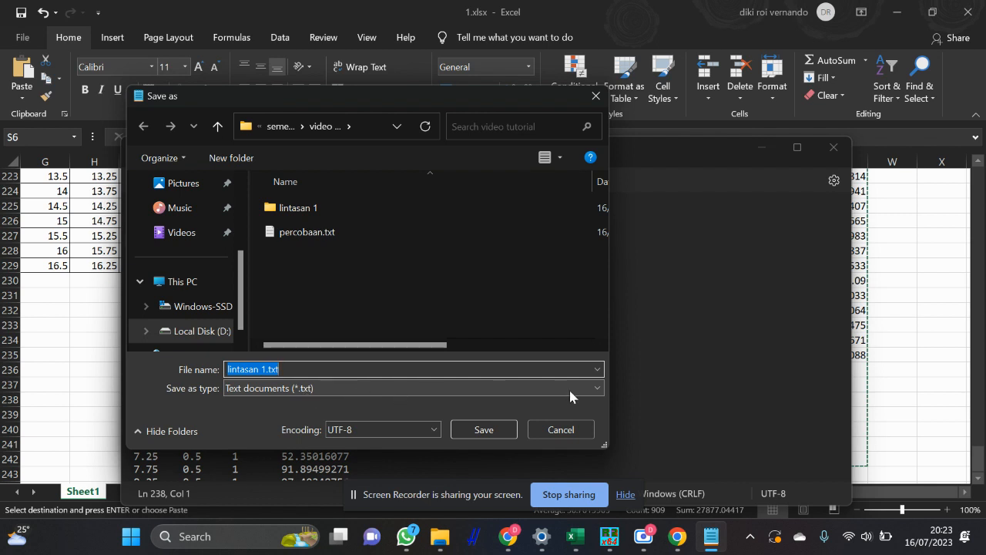
left_click(500, 433)
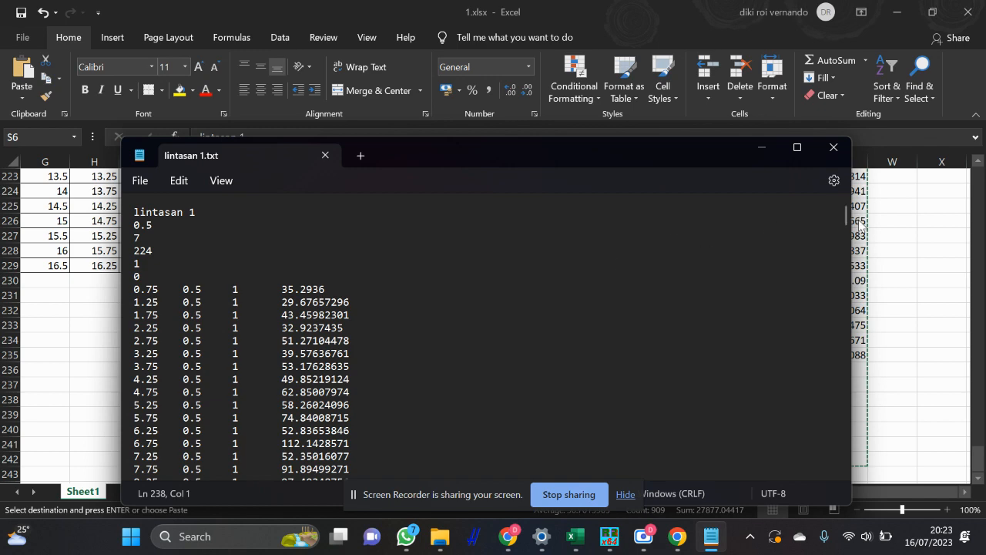
left_click(881, 236)
scroll(553, 276, "up", 17)
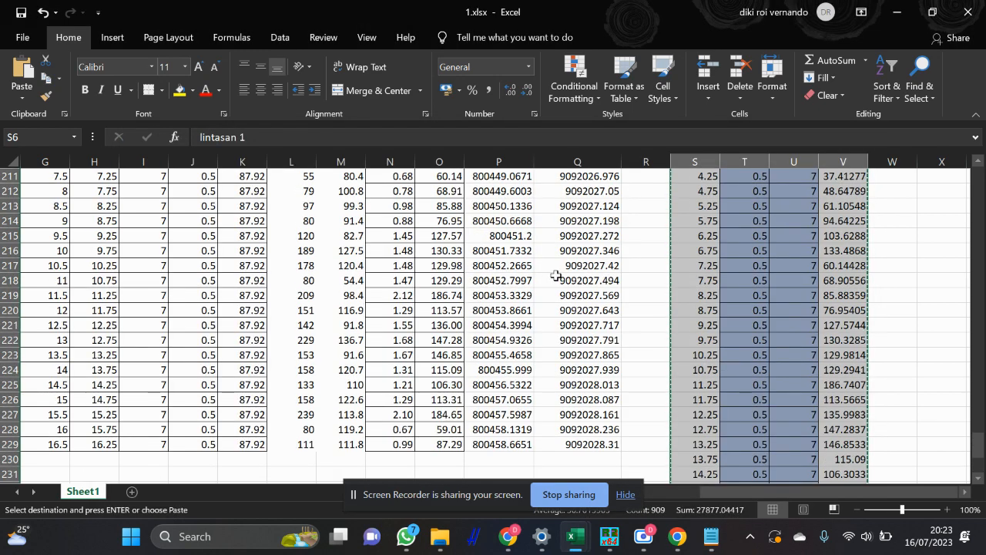
scroll(557, 273, "up", 7)
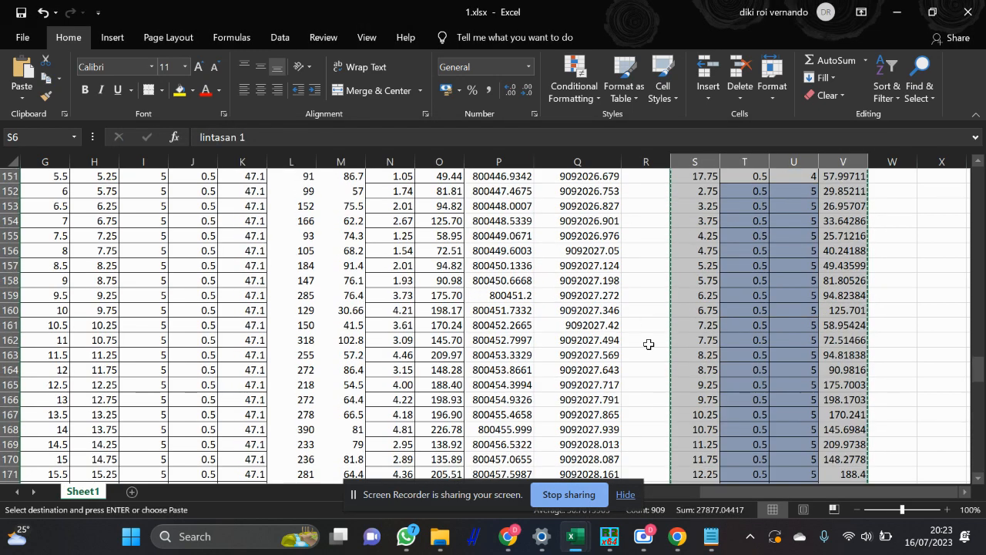
- Switch to RES2DINVx64 and read in the data file lintasan 1.txt from the video tutorial folder
left_click(609, 537)
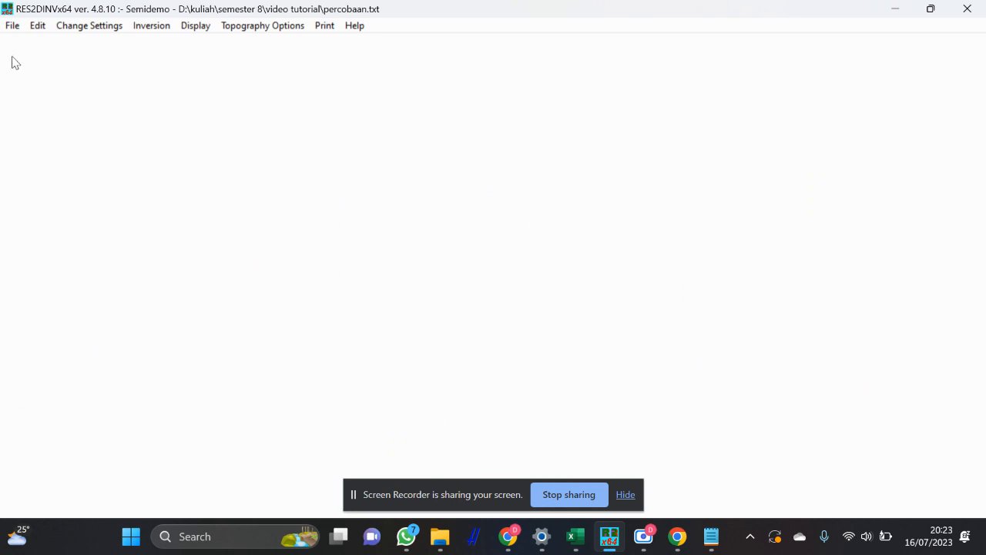
left_click(13, 27)
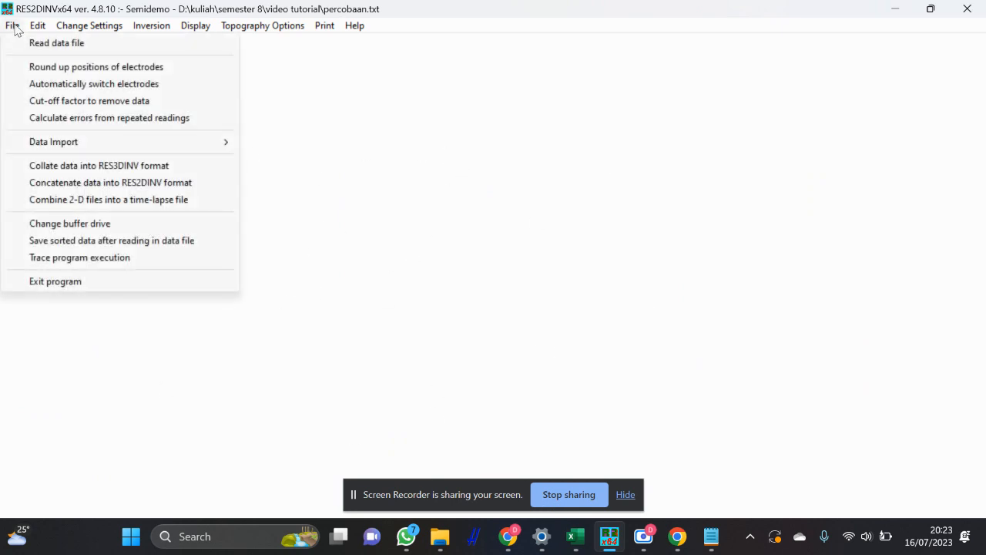
left_click(35, 43)
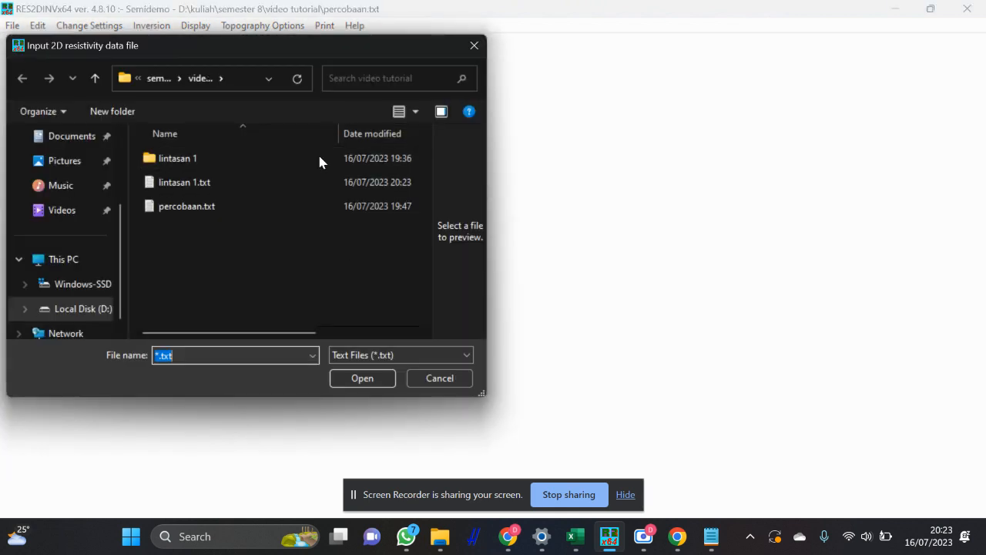
left_click(199, 184)
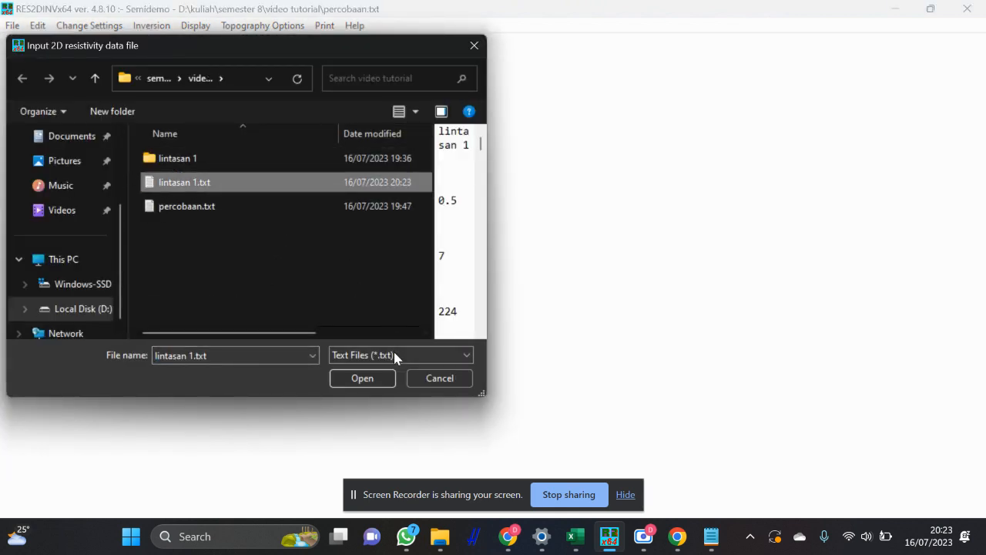
left_click(363, 379)
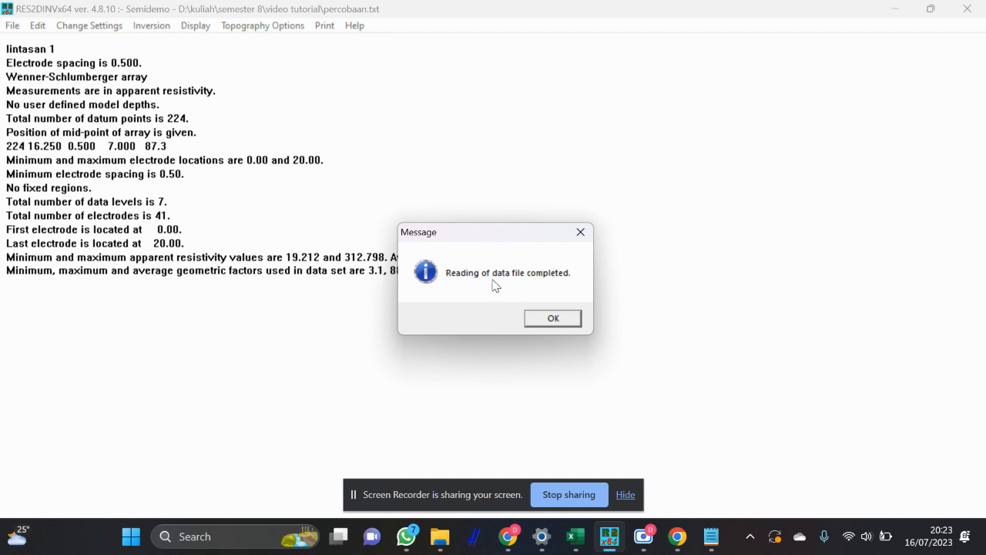
left_click(550, 318)
left_click(583, 335)
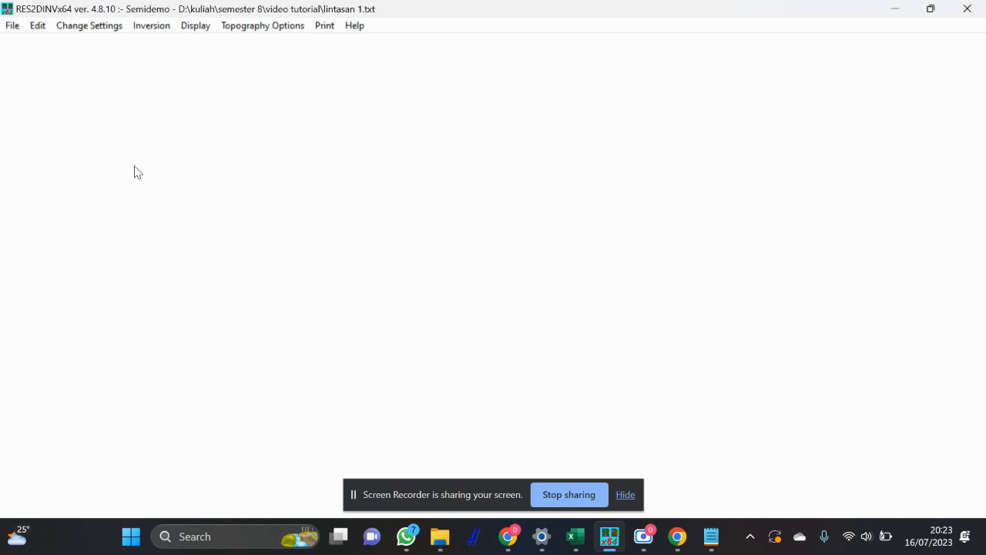
- Inspect the apparent resistivity profiles for bad data points without removing any, and quit the edit window
left_click(38, 27)
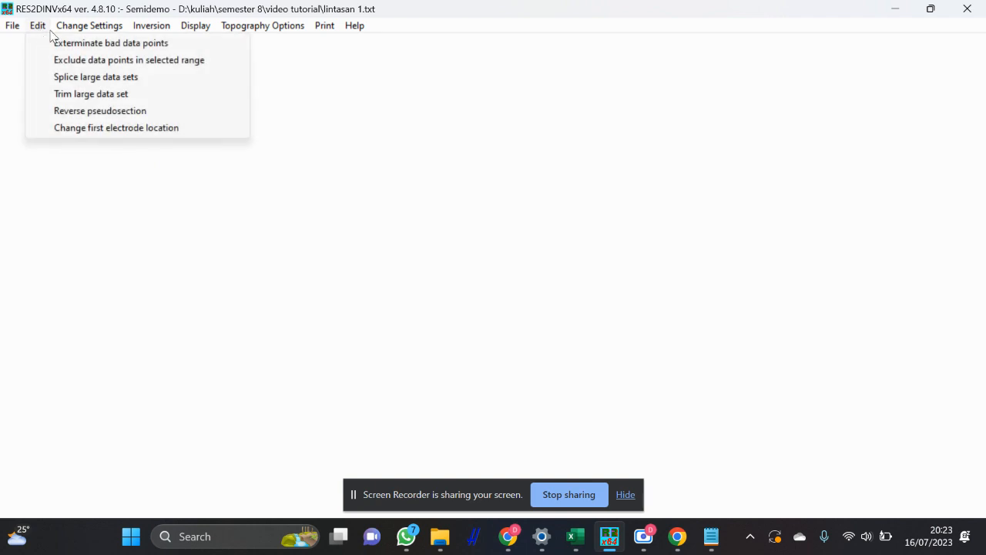
mouse_move(54, 34)
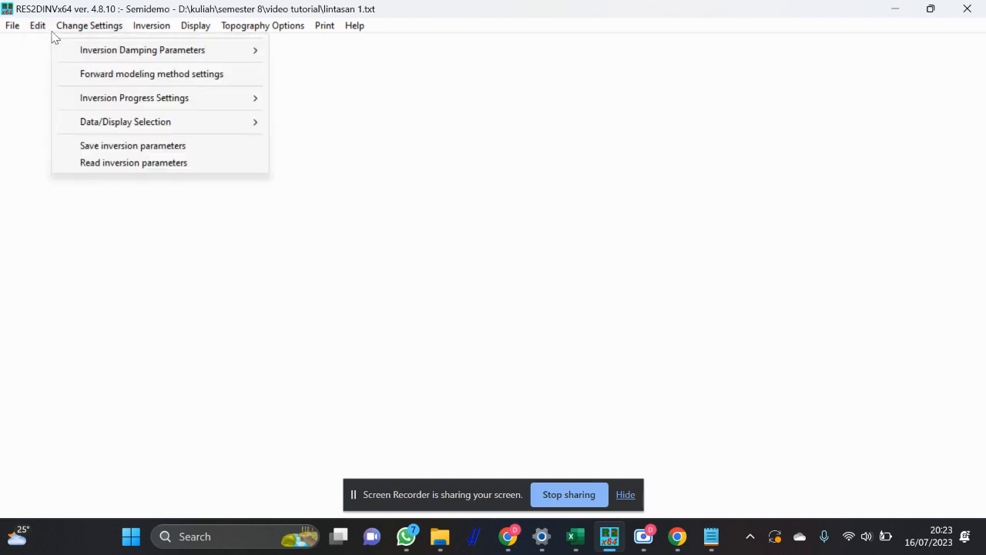
left_click(48, 42)
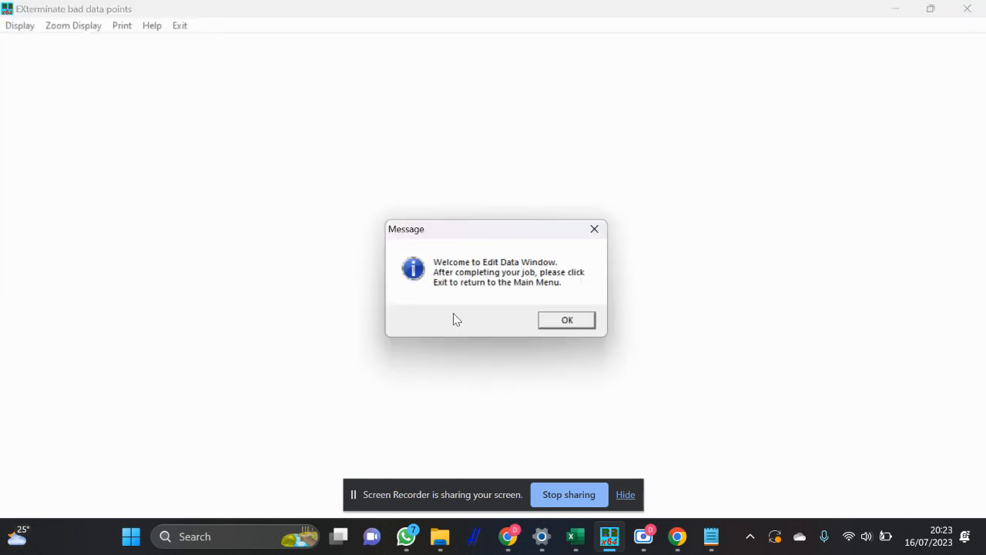
left_click(566, 320)
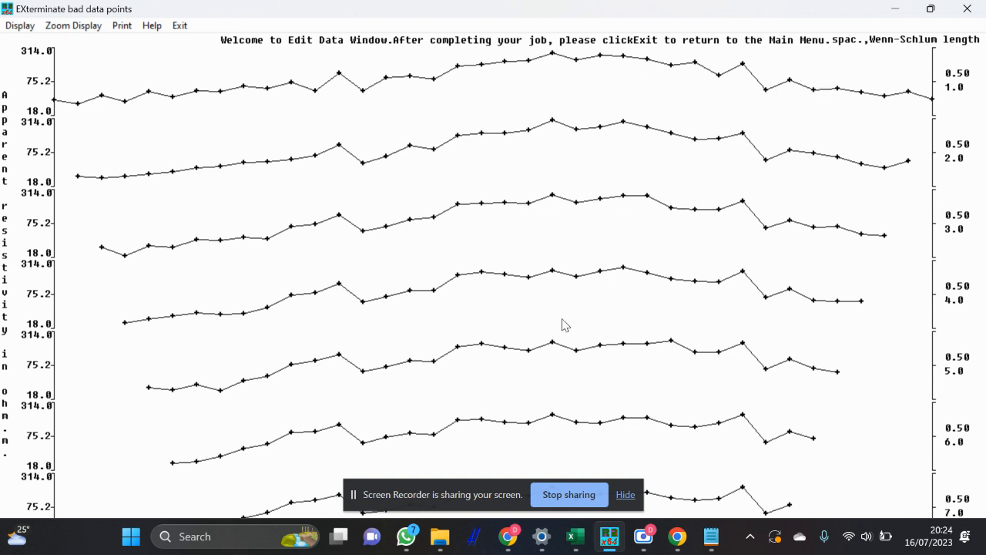
left_click(181, 26)
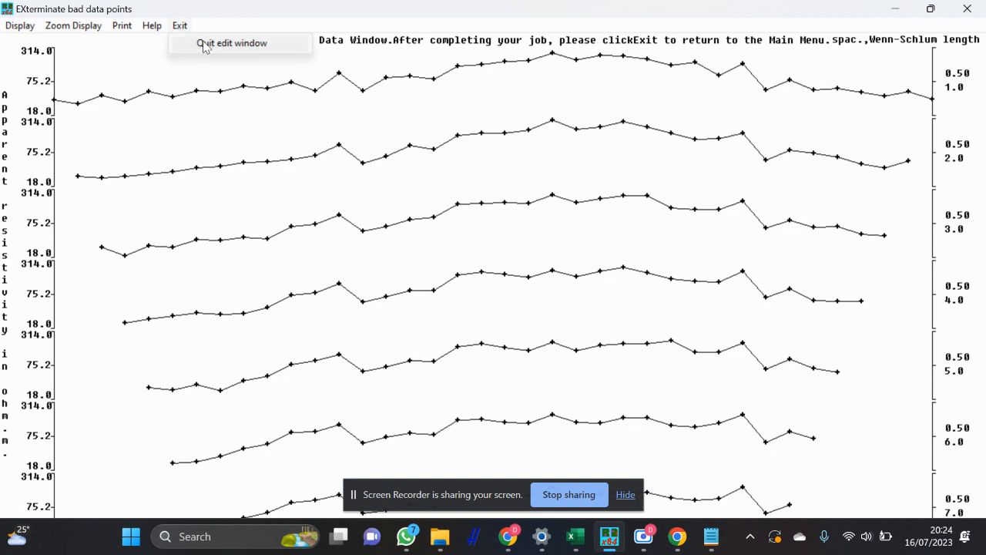
left_click(205, 45)
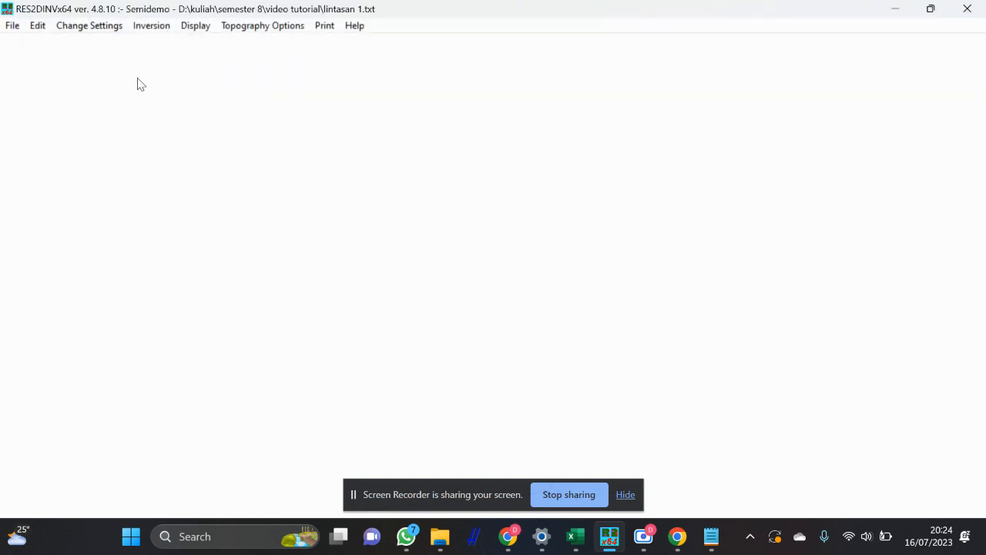
- Set the inversion to use the logarithm of apparent resistivity
left_click(153, 26)
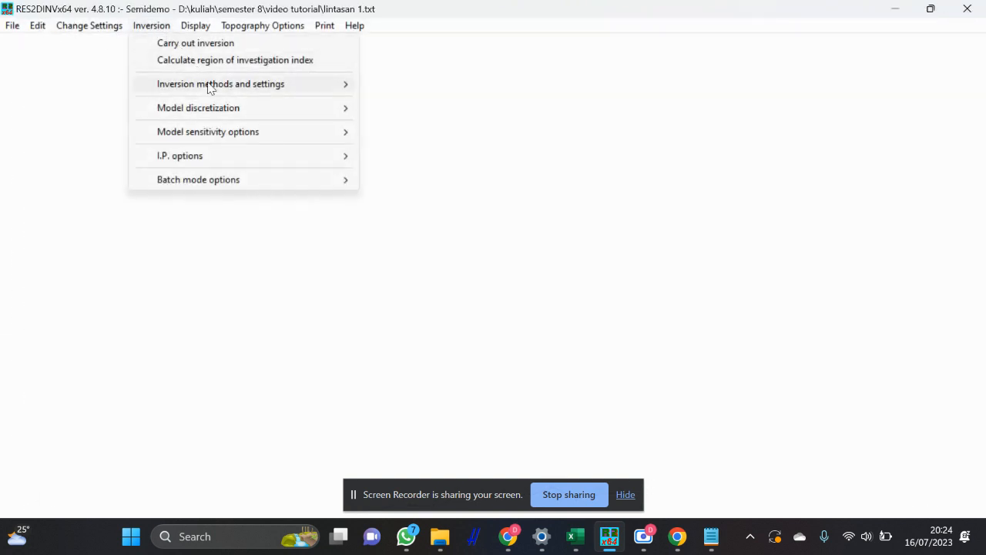
mouse_move(208, 87)
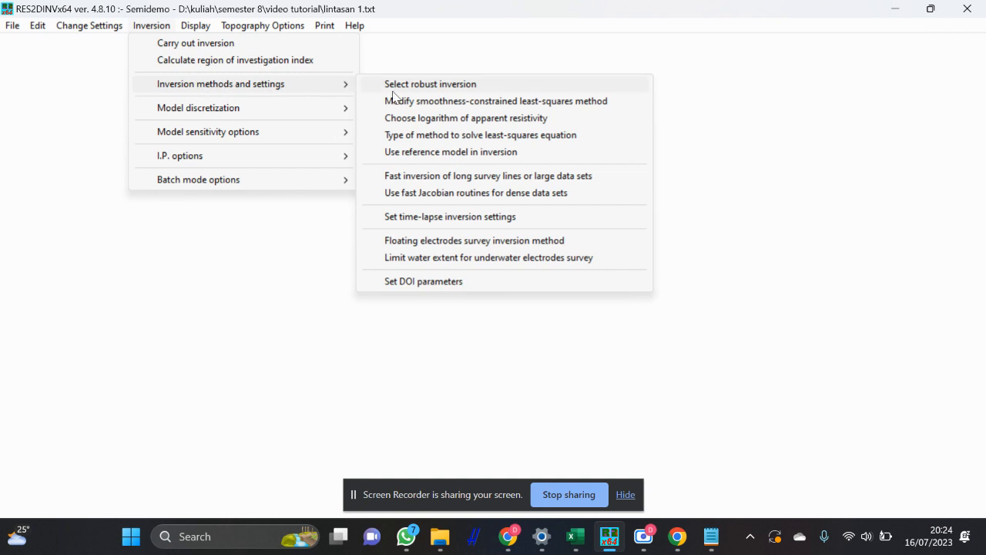
left_click(434, 122)
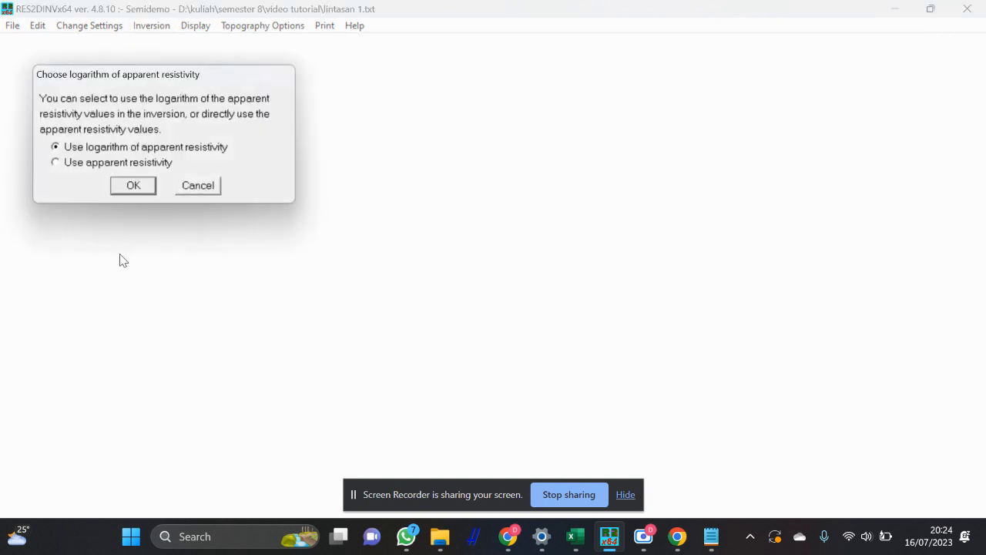
left_click(135, 186)
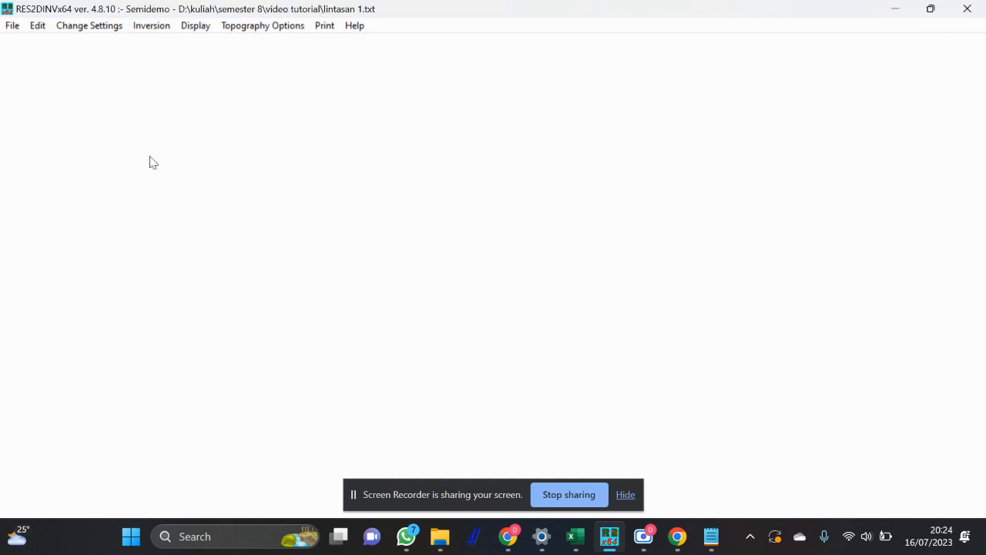
- Set the extended model option to No in the model discretization settings and display the resulting block arrangement
left_click(151, 28)
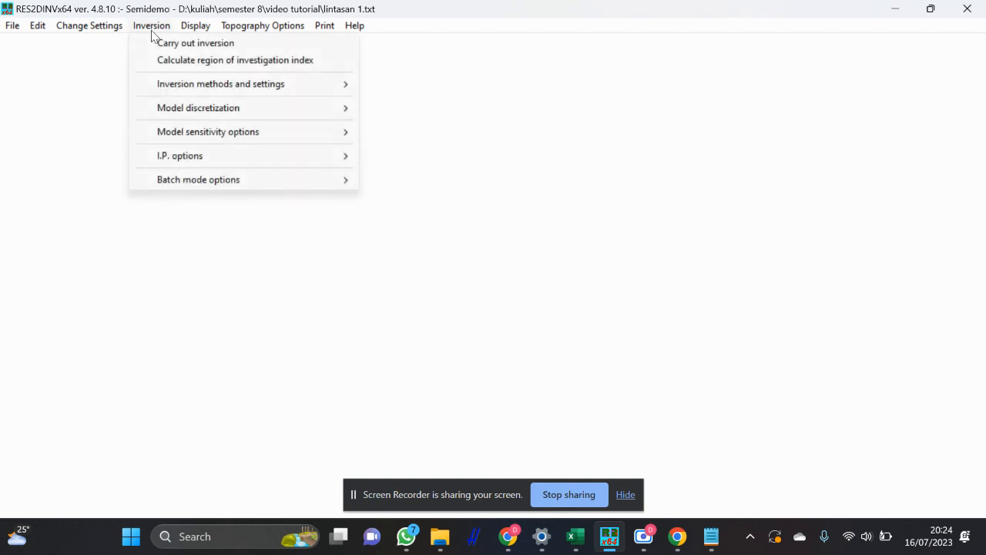
left_click(108, 62)
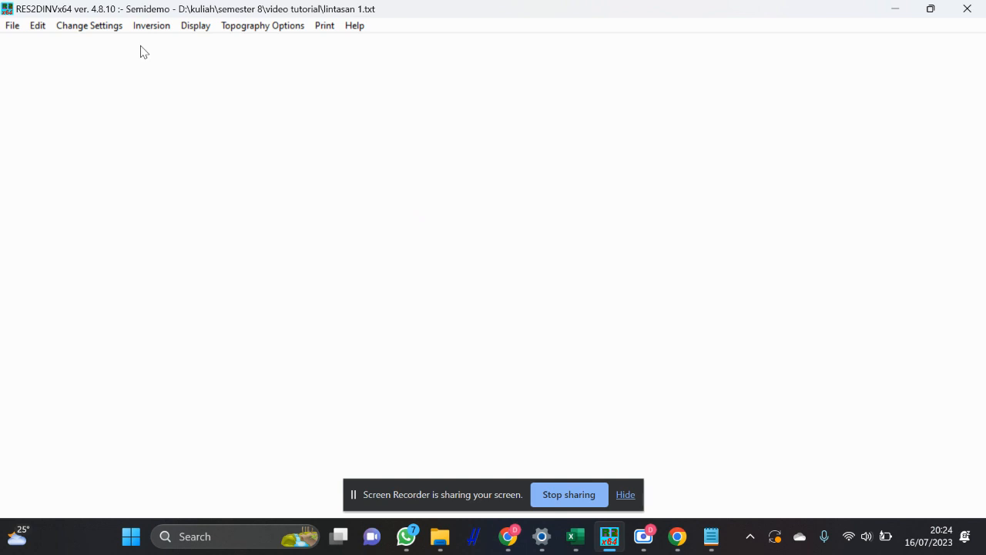
left_click(139, 25)
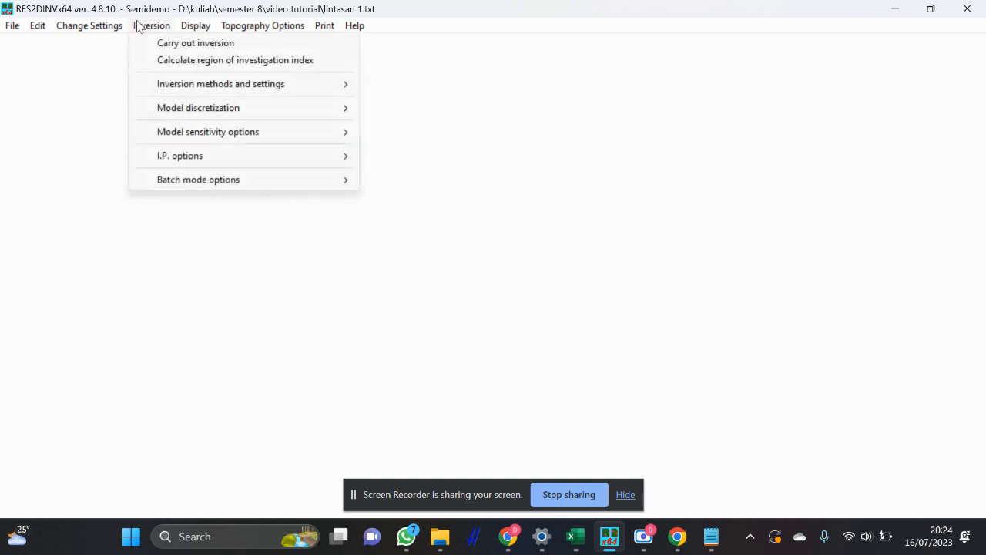
mouse_move(193, 113)
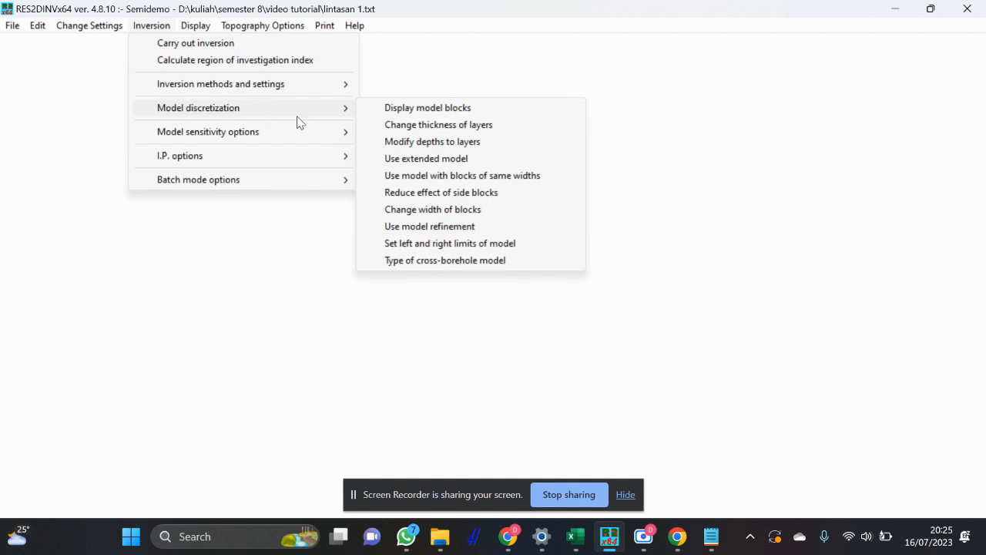
left_click(429, 160)
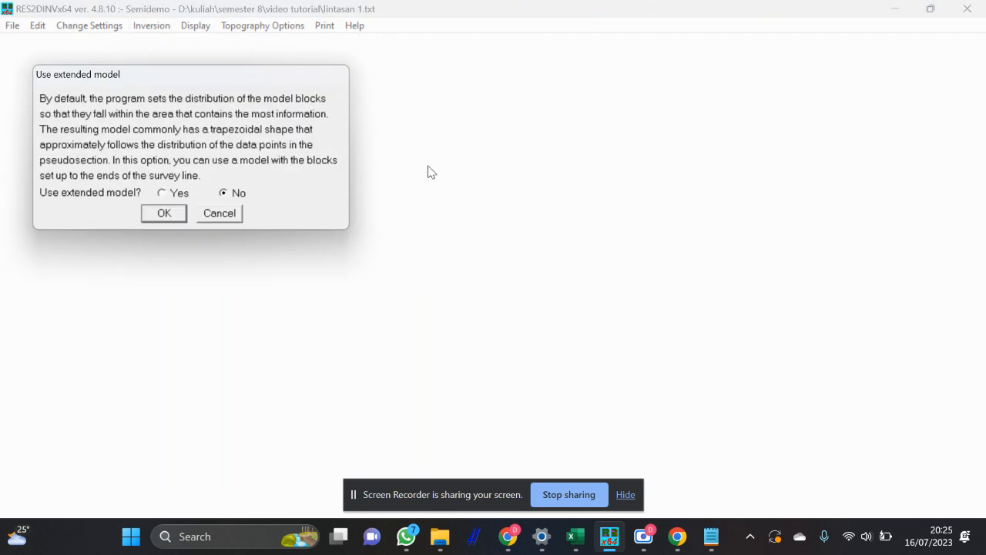
left_click(167, 194)
left_click(226, 194)
left_click(174, 215)
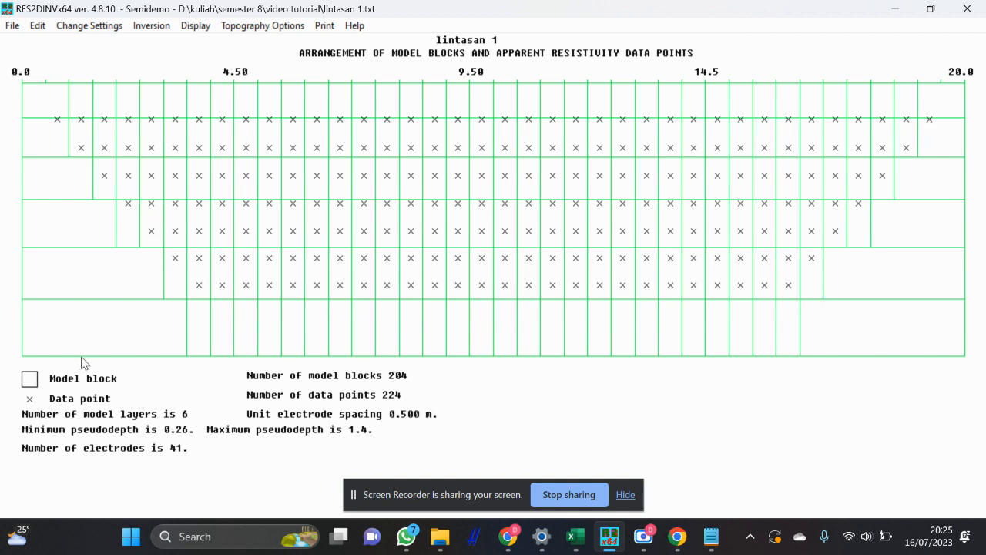
- Carry out the inversion, save the results as lintasan 1.INV in the video tutorial folder, and choose to continue at the convergence warning
left_click(134, 31)
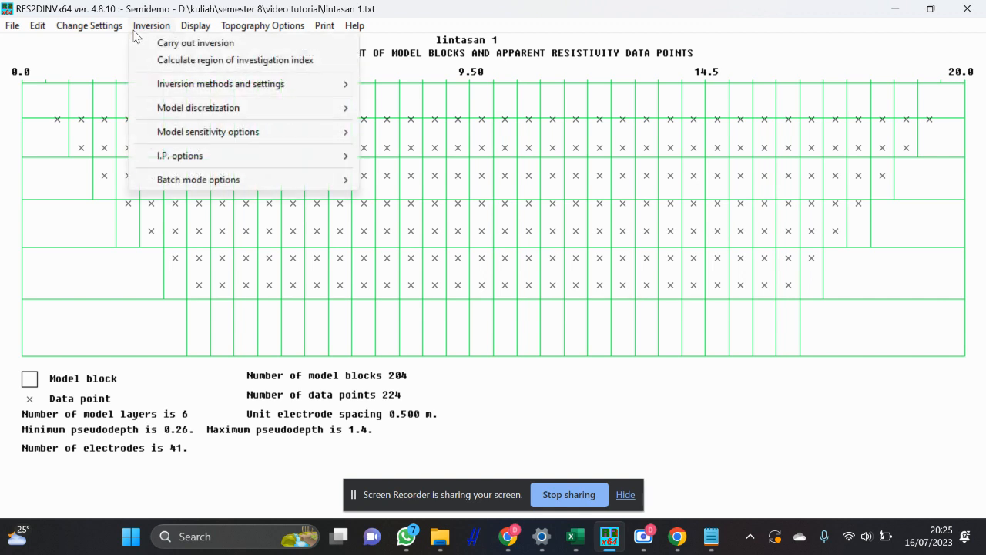
left_click(151, 43)
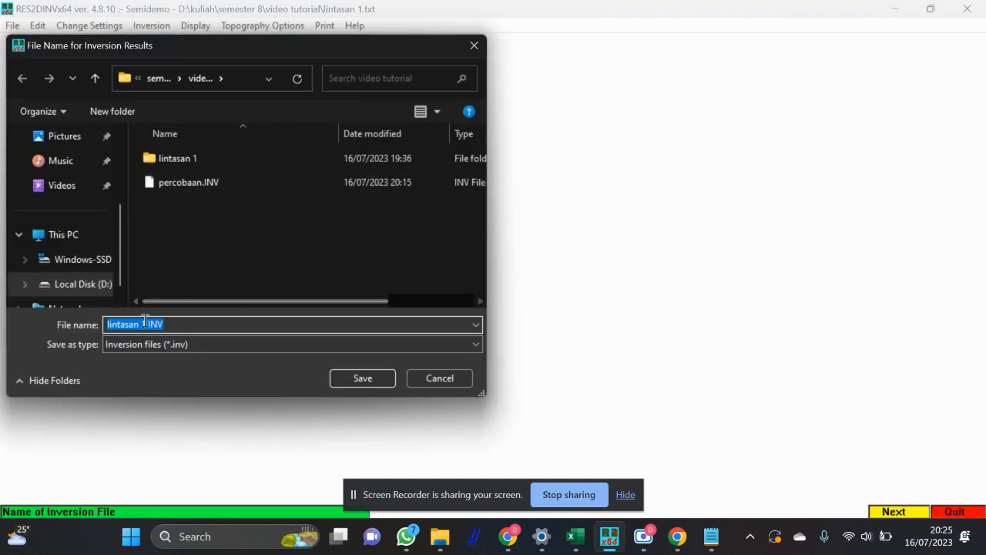
left_click(363, 377)
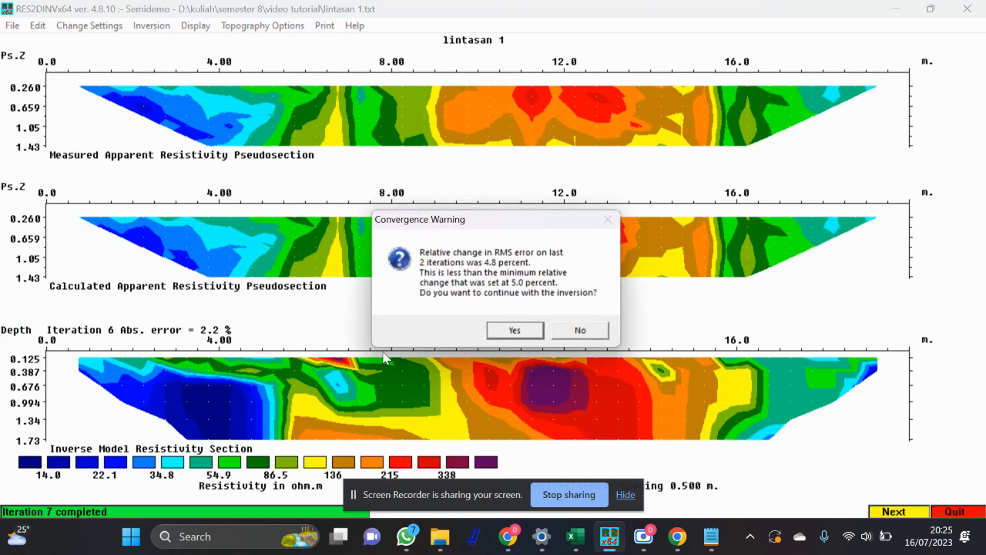
left_click(504, 330)
left_click(136, 300)
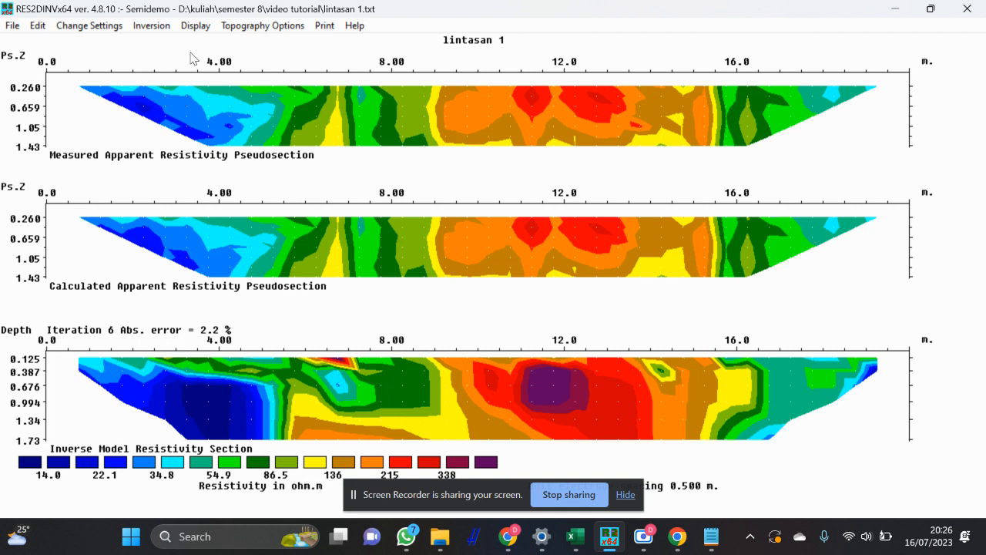
- Open the inversion results of lintasan 1.INV and start displaying the data and model sections for iteration 6
left_click(195, 27)
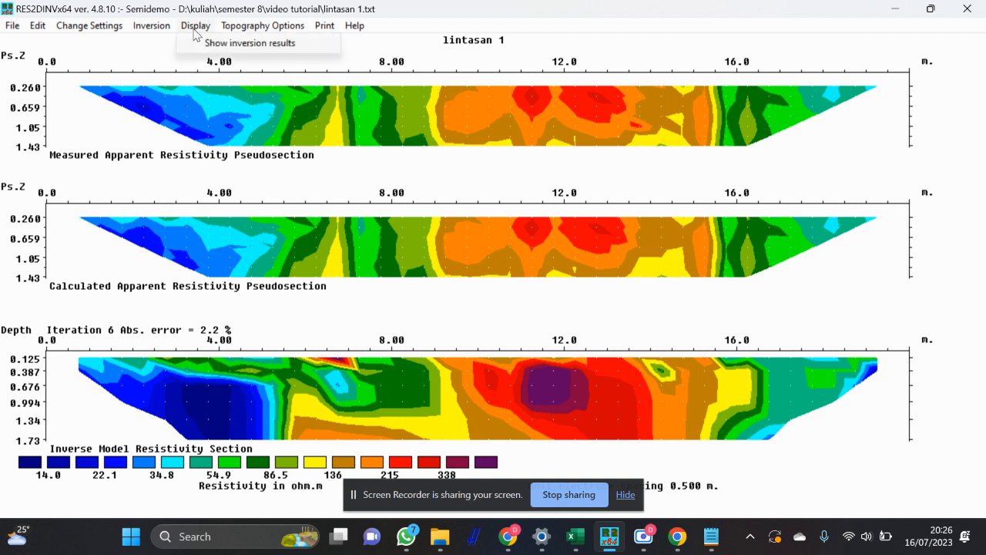
left_click(217, 44)
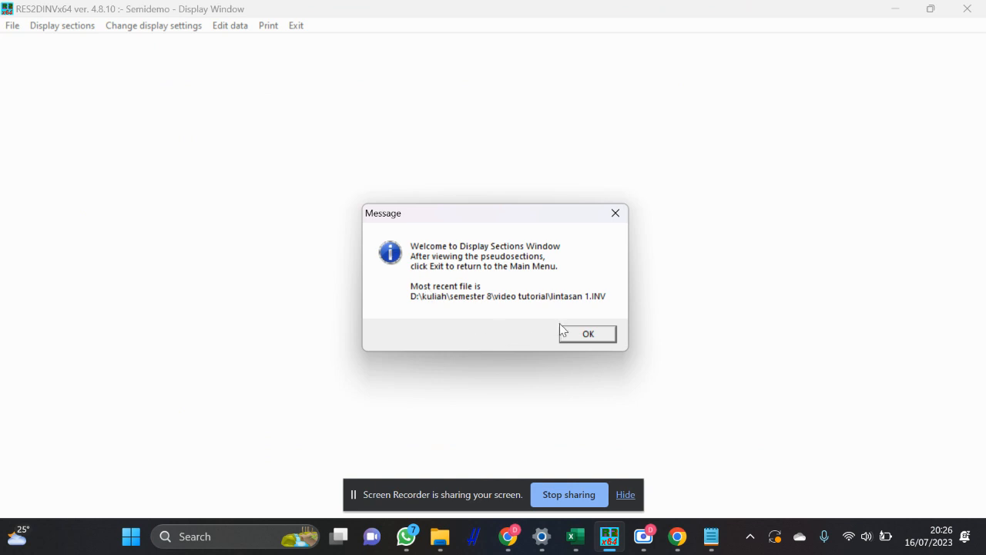
left_click(570, 336)
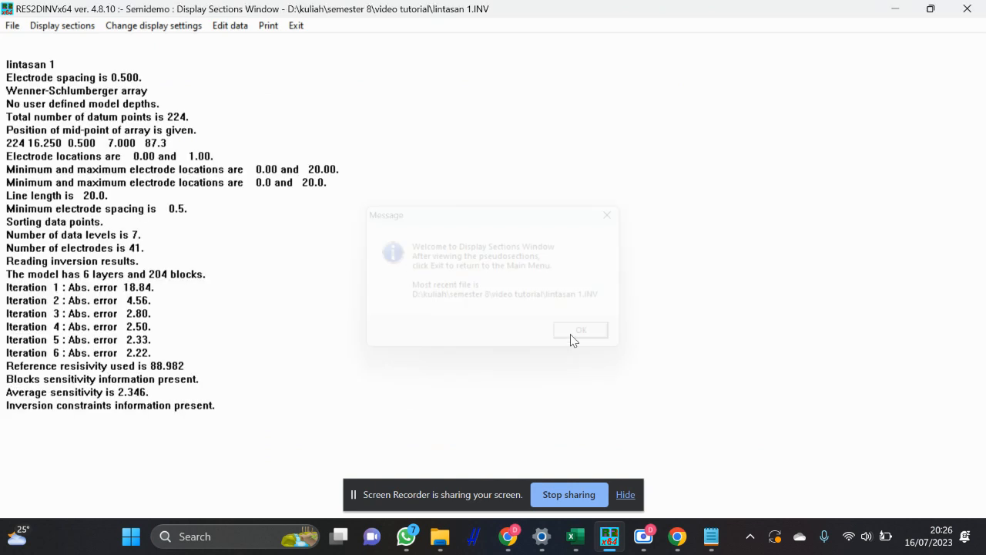
left_click(70, 26)
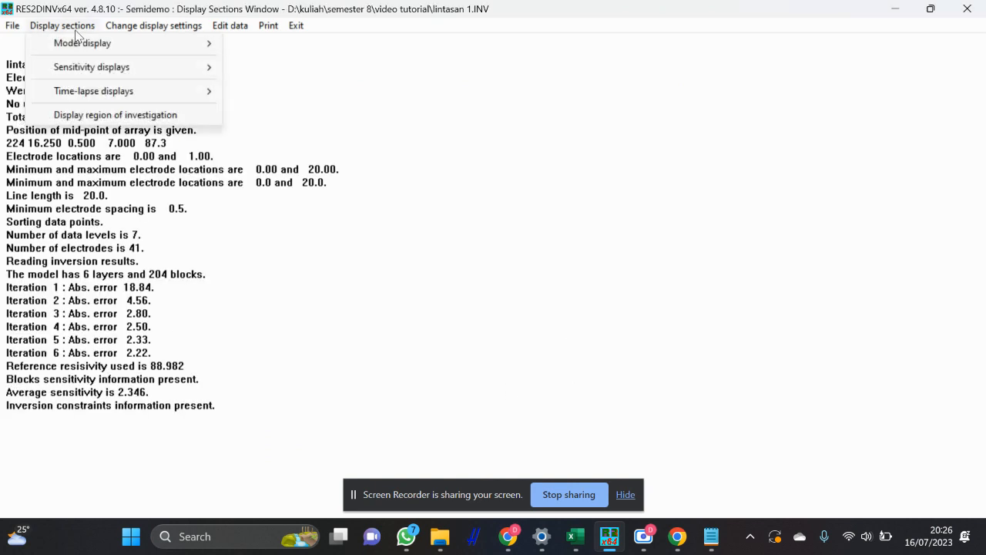
mouse_move(81, 43)
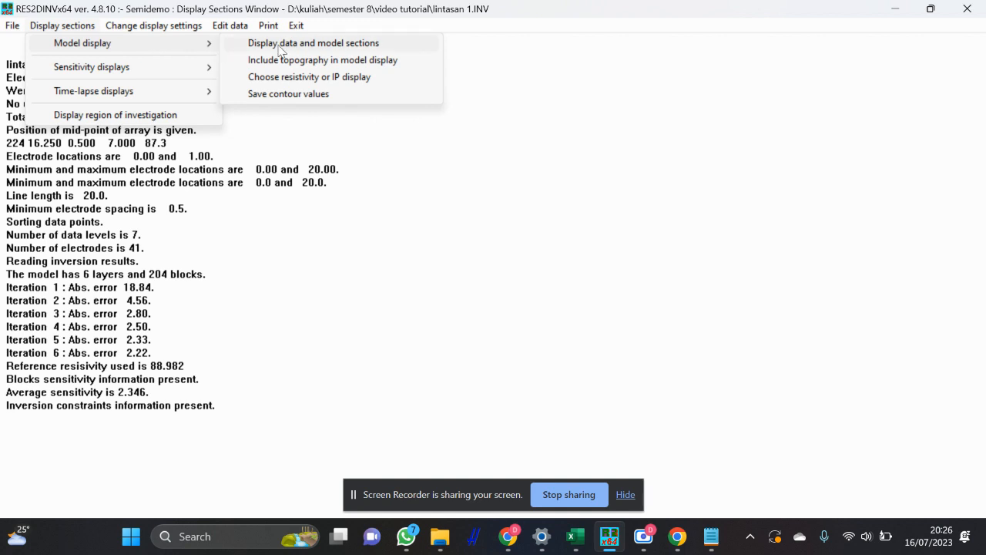
left_click(281, 44)
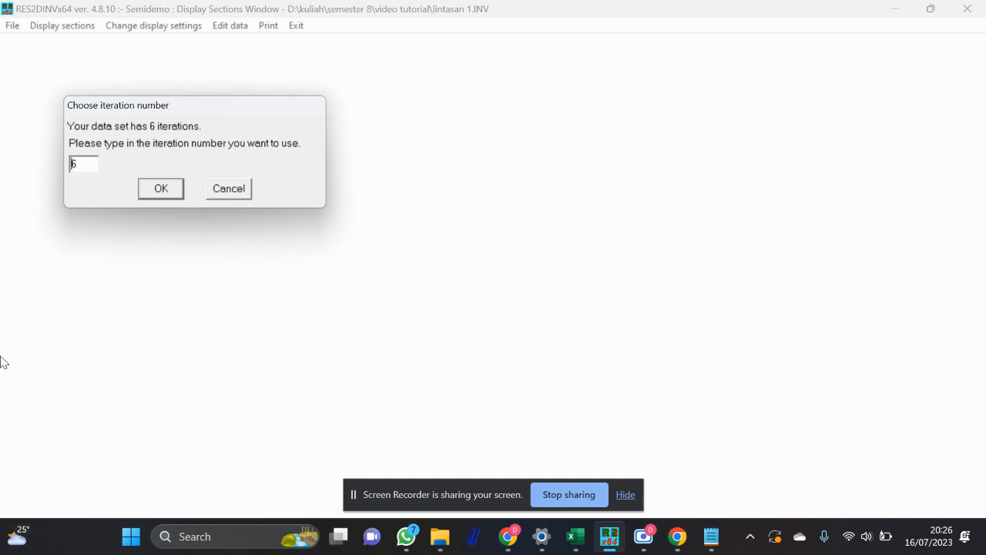
left_click(180, 187)
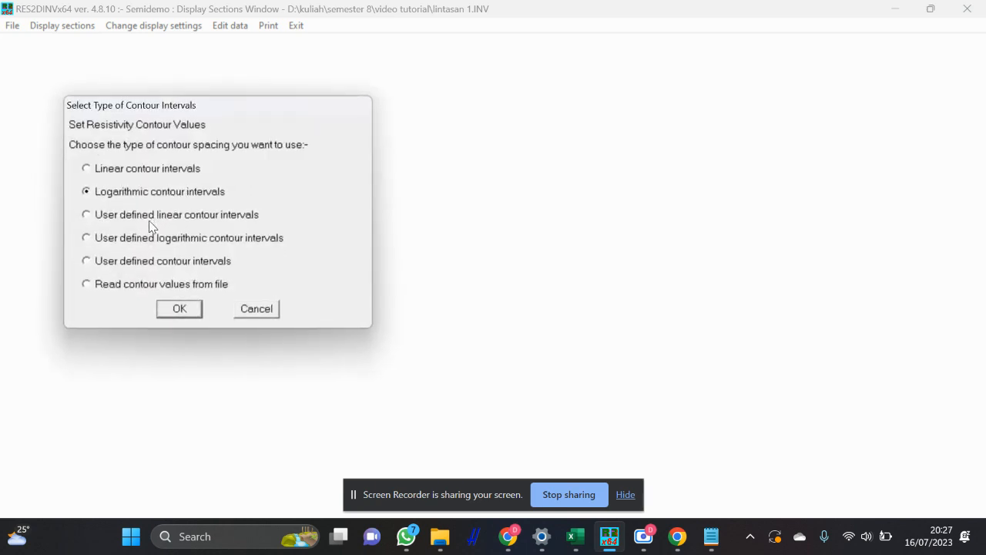
- Plot the sections with user defined logarithmic contour intervals, using a minimum contour value of 6 and an increase factor of 1.200
left_click(116, 242)
left_click(192, 308)
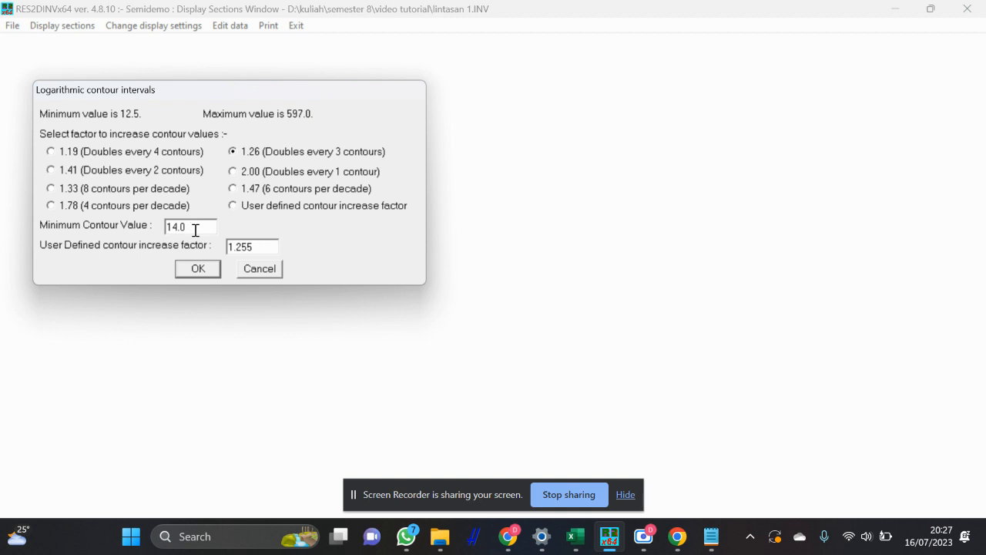
key("BackSpace")
key("BackSpace")
type("6")
left_click(262, 246)
key("BackSpace")
key("BackSpace")
type("00")
left_click(203, 268)
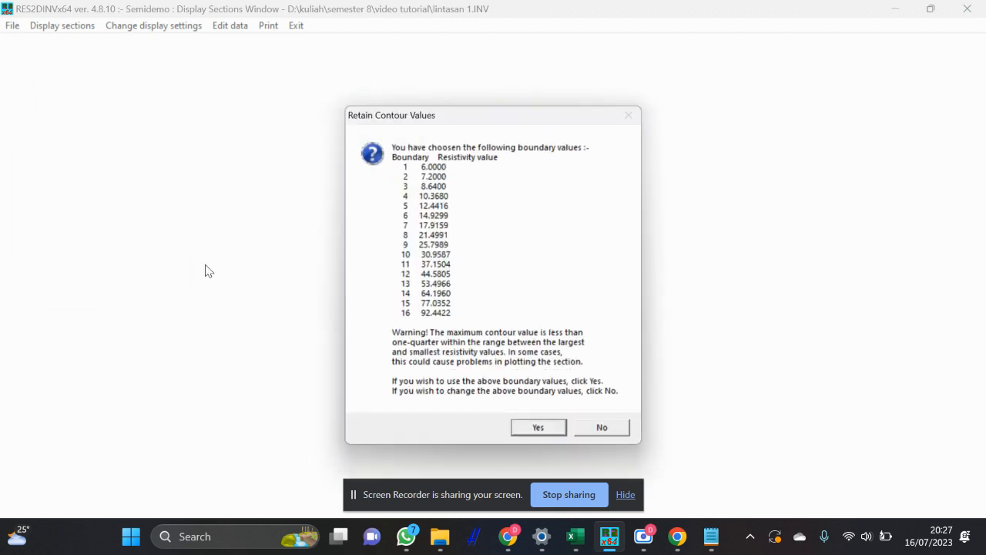
left_click(543, 433)
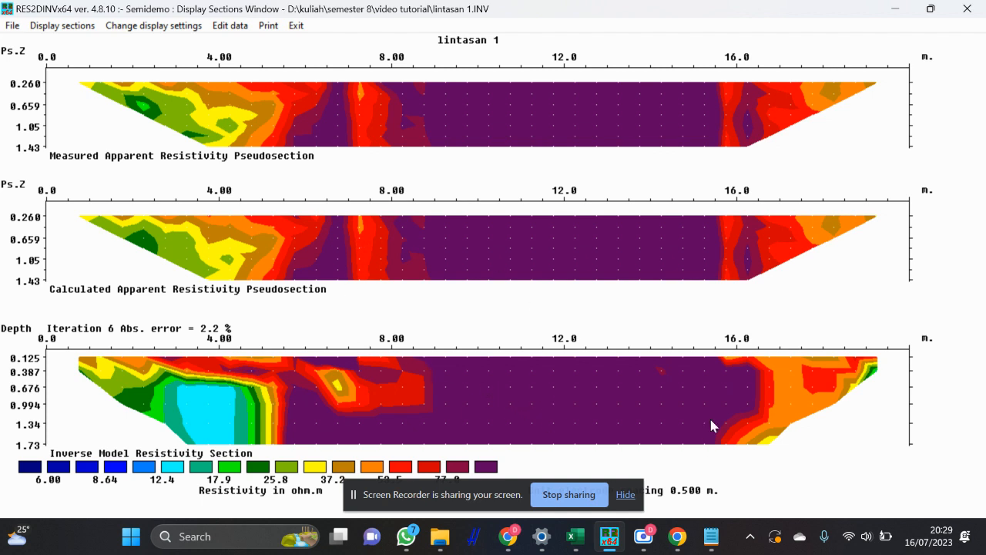
- Save the displayed sections as the image file lintasan 1.jpeg in the video tutorial folder
left_click(268, 27)
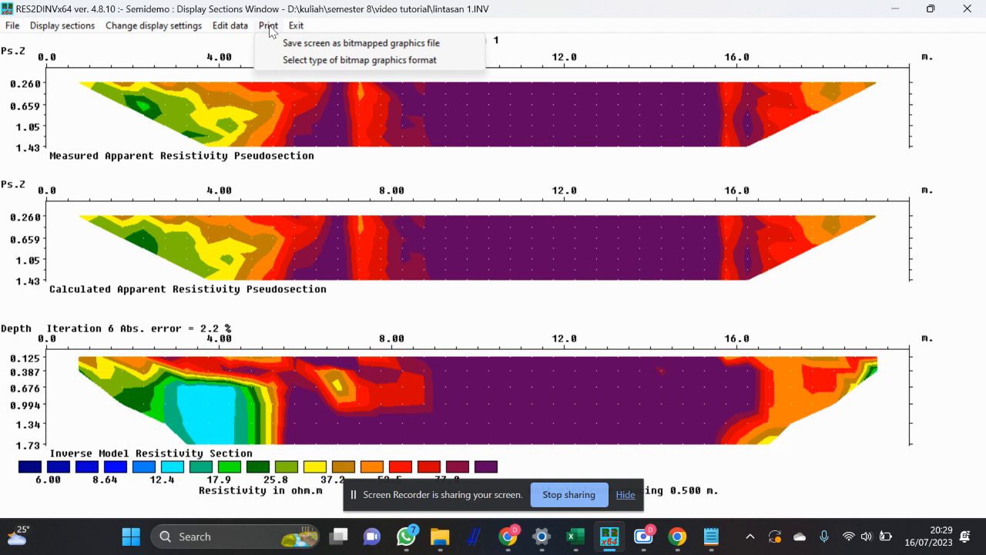
left_click(301, 44)
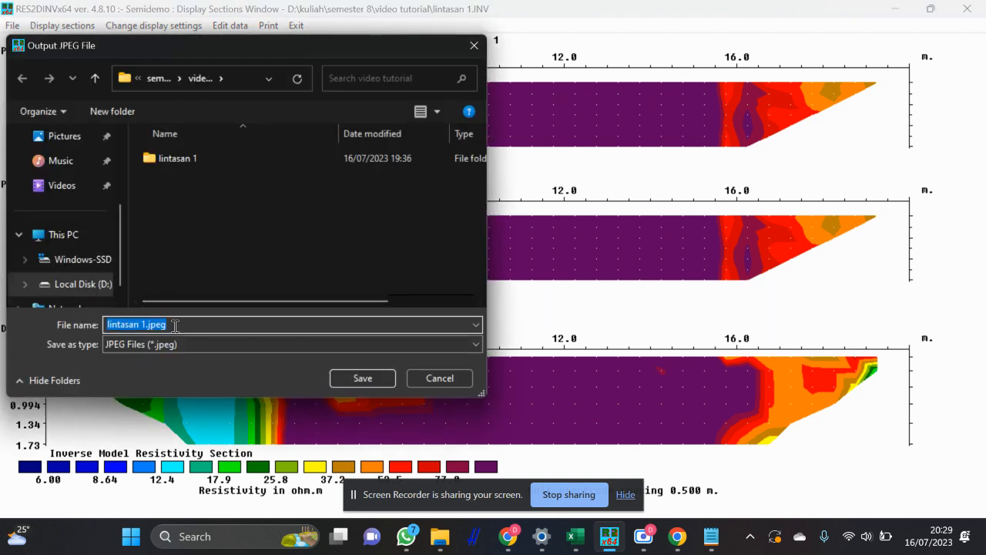
left_click(362, 378)
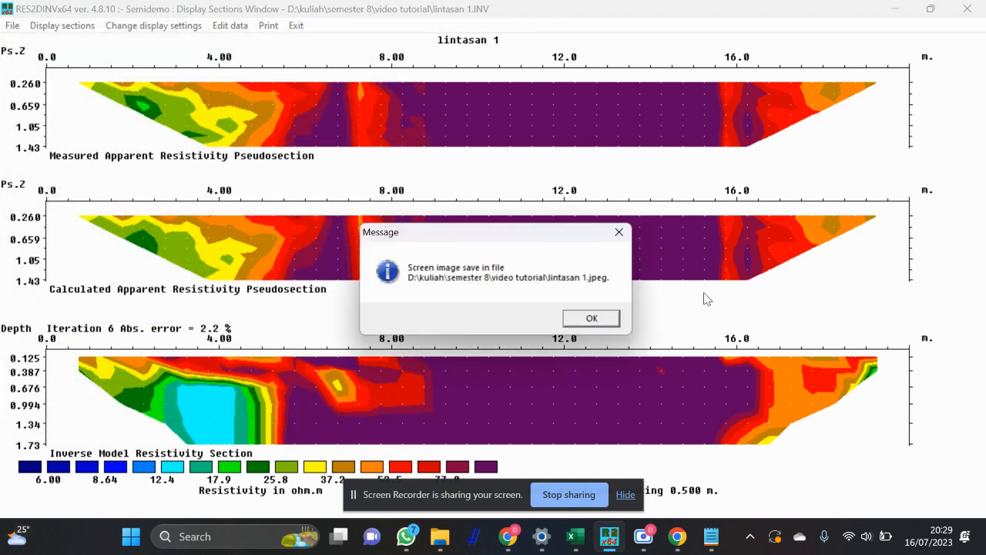
left_click(600, 322)
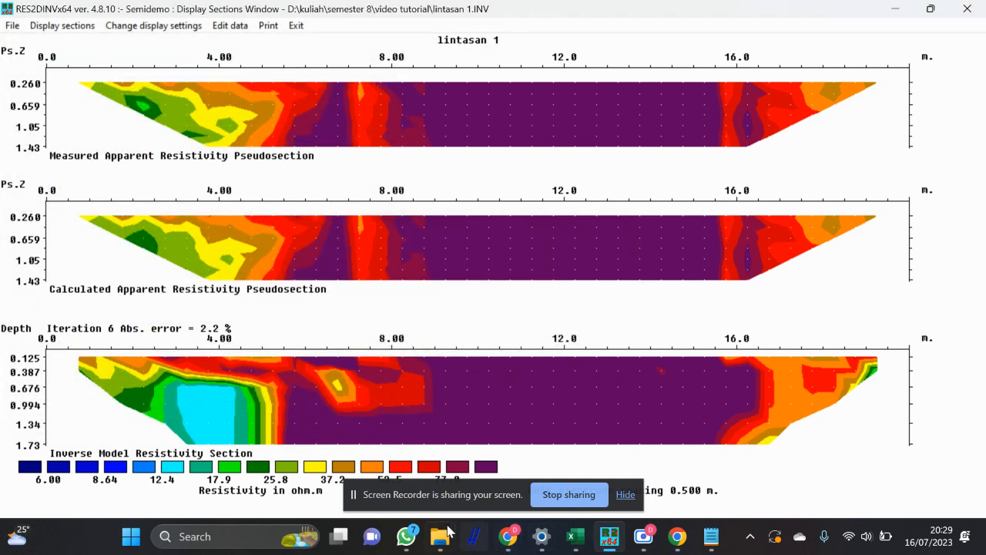
- Switch to File Explorer to look for the saved section image
mouse_move(447, 527)
left_click(463, 476)
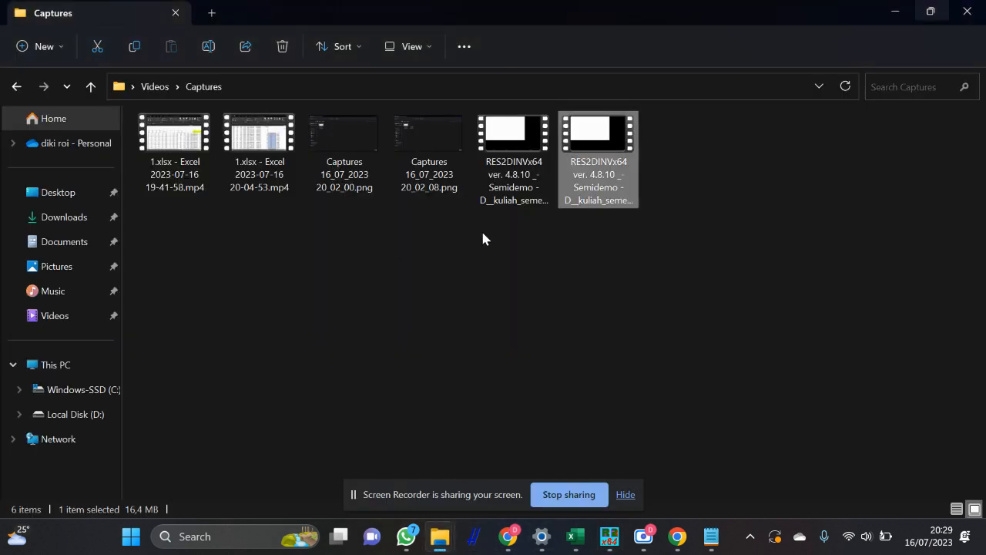